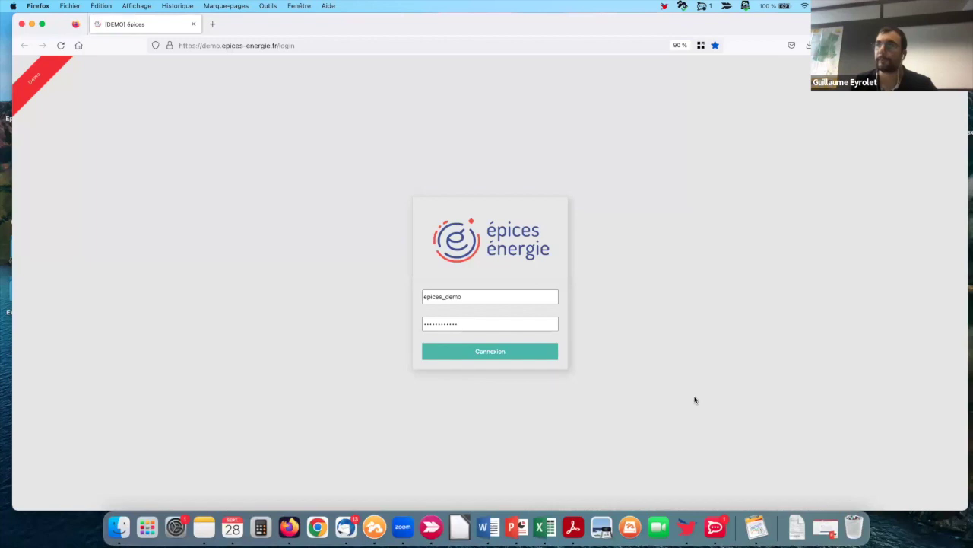
Sign in with the prefilled demo credentials and widen the Parc complet dashboard by hiding the groups list
left_click(524, 358)
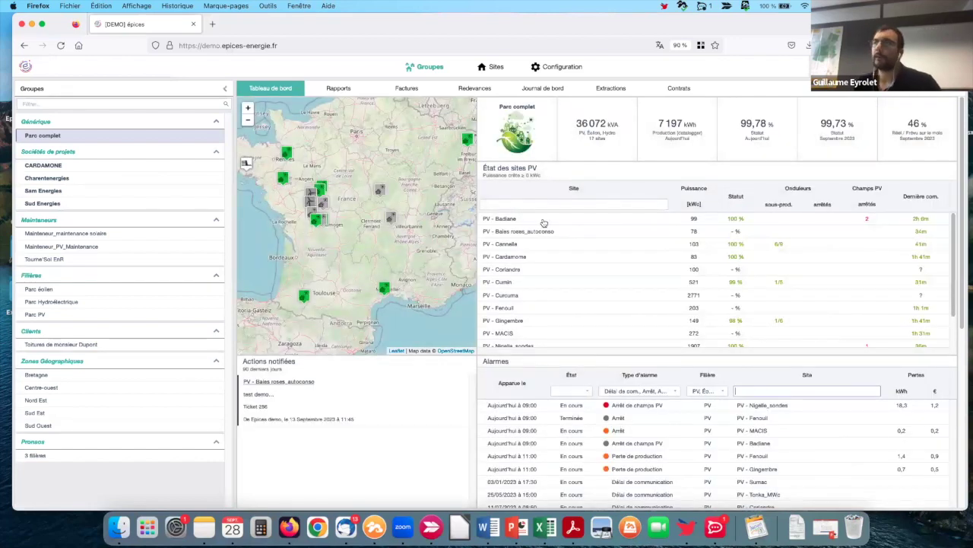
left_click(224, 89)
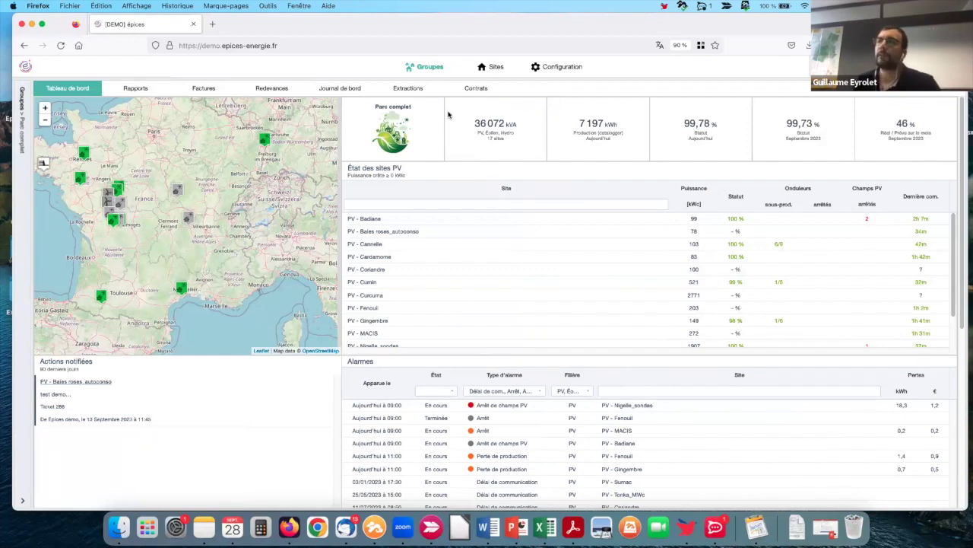
left_click(29, 163)
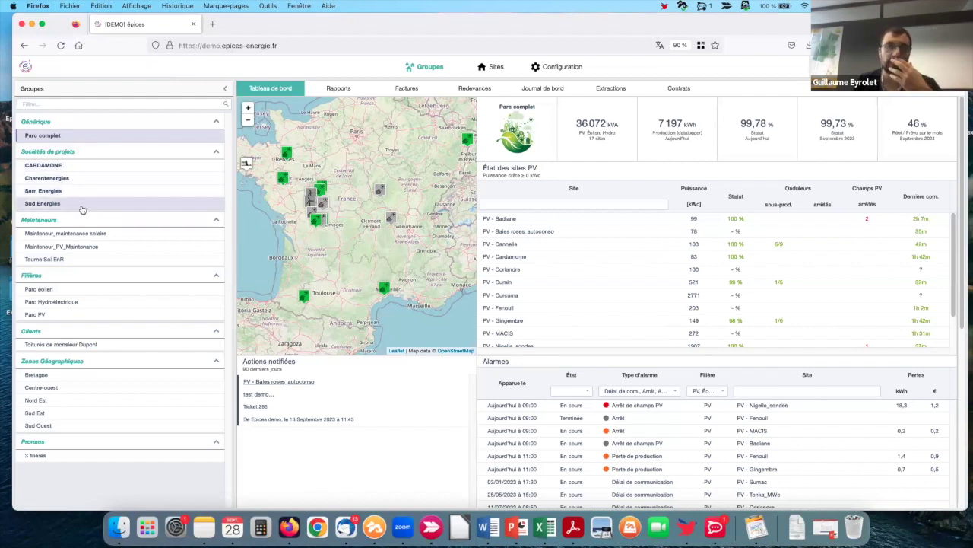
left_click(212, 94)
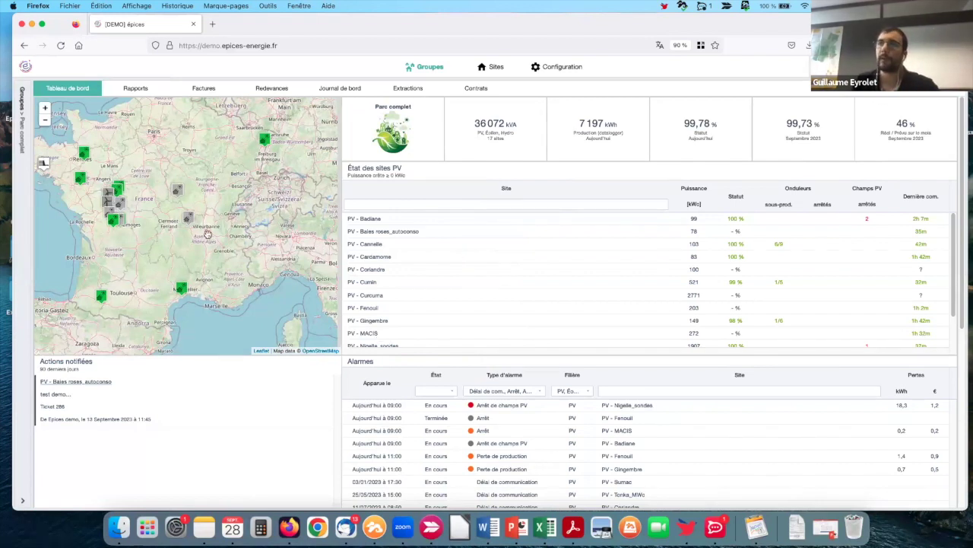
Examine the locations and status markers of the Parc complet sites on the map of France
left_click_drag(210, 233, 212, 233)
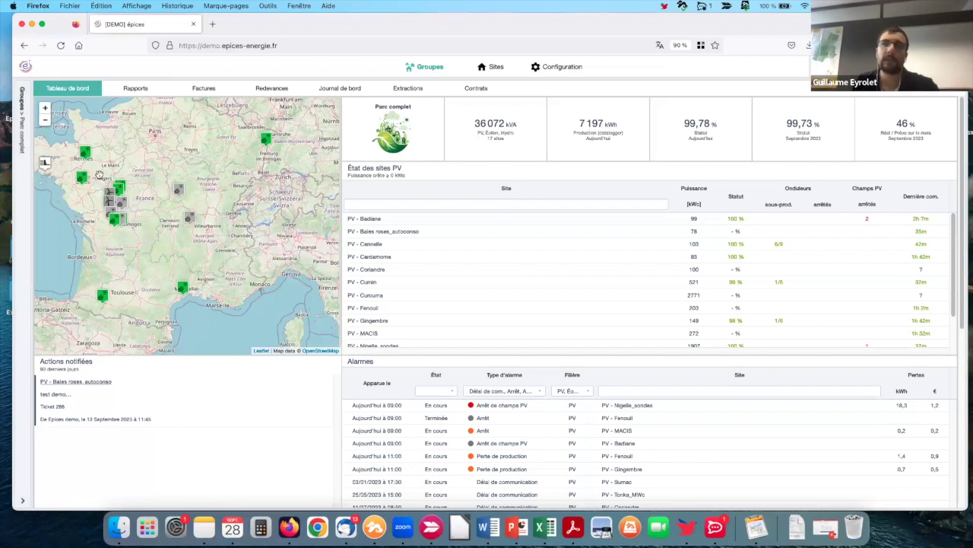
mouse_move(123, 185)
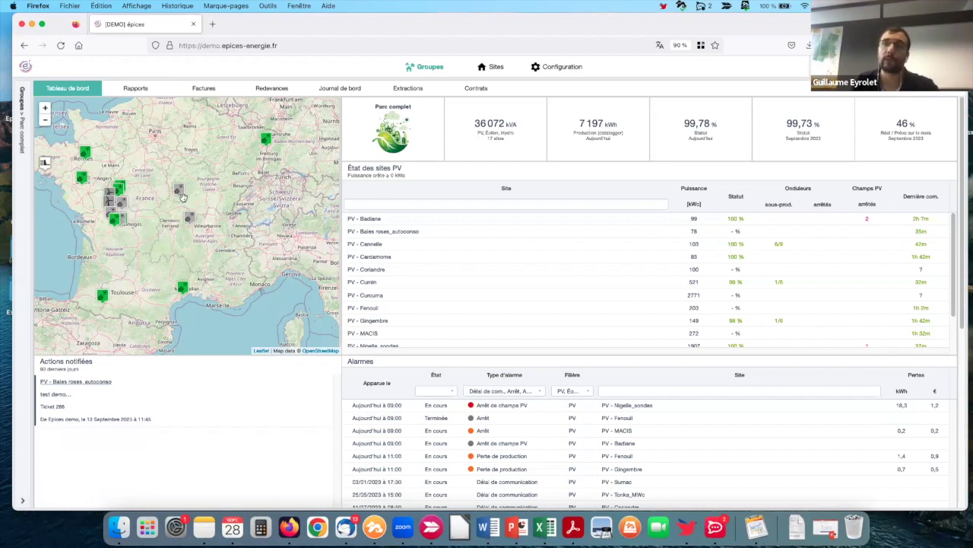
left_click_drag(197, 253, 226, 267)
mouse_move(78, 184)
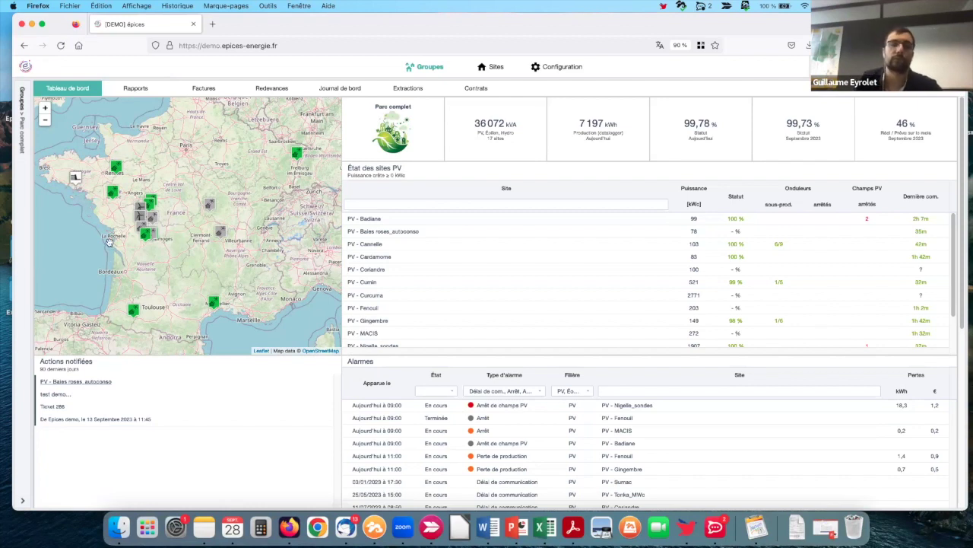
left_click_drag(251, 266, 233, 261)
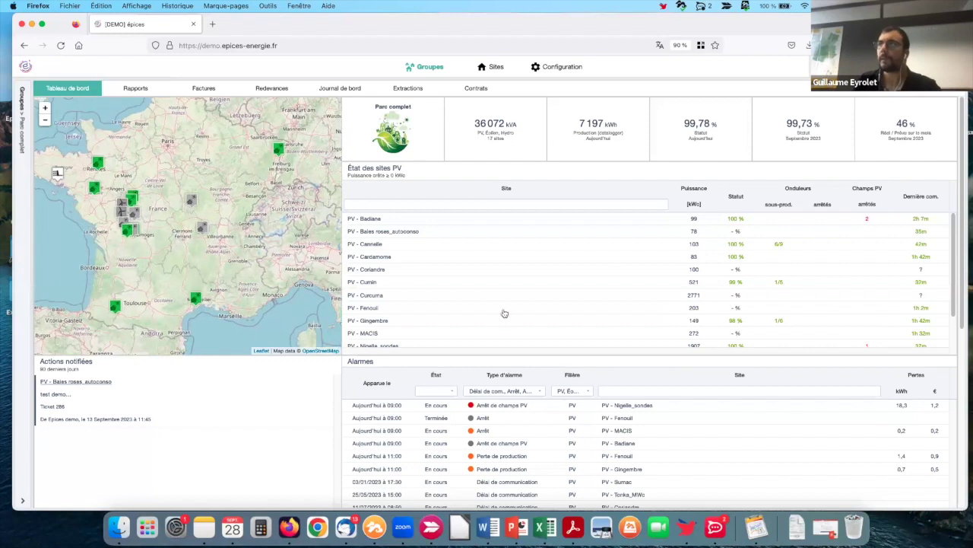
Sort the PV sites by status and the alarms by kWh losses, both in descending order
left_click(736, 196)
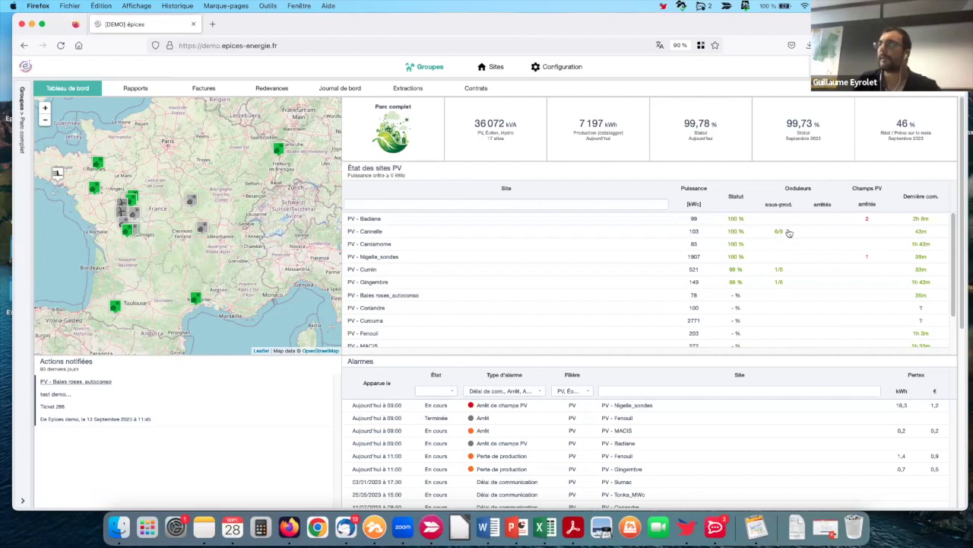
scroll(822, 251, "down", 2)
scroll(658, 343, "down", 5)
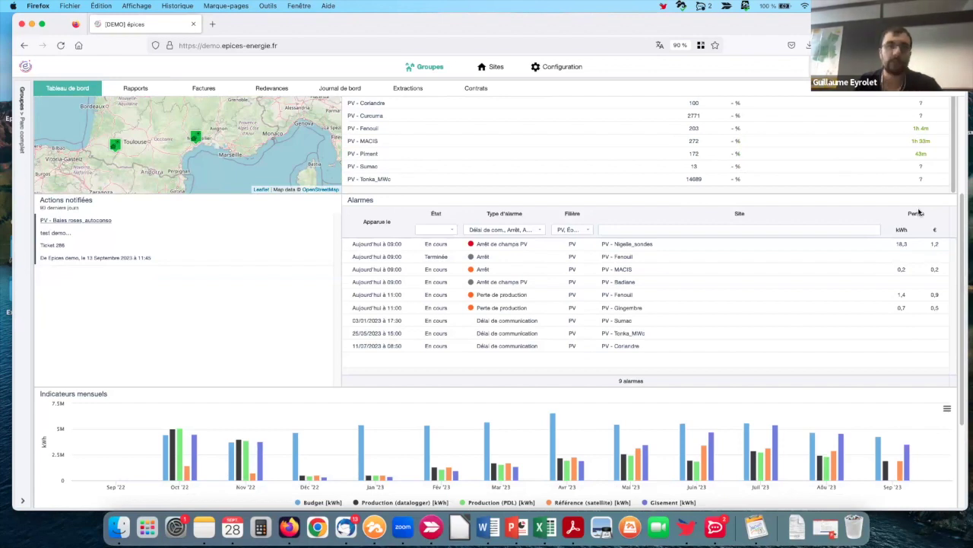
left_click(905, 230)
left_click(904, 229)
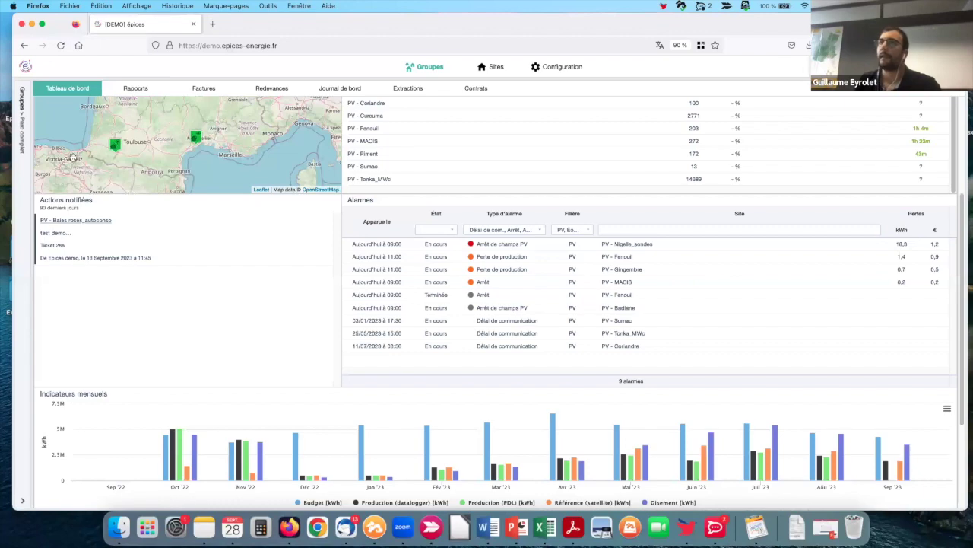
Switch the dashboard to the Parc PV group and examine its key figures, alarms and monthly indicators
left_click(25, 161)
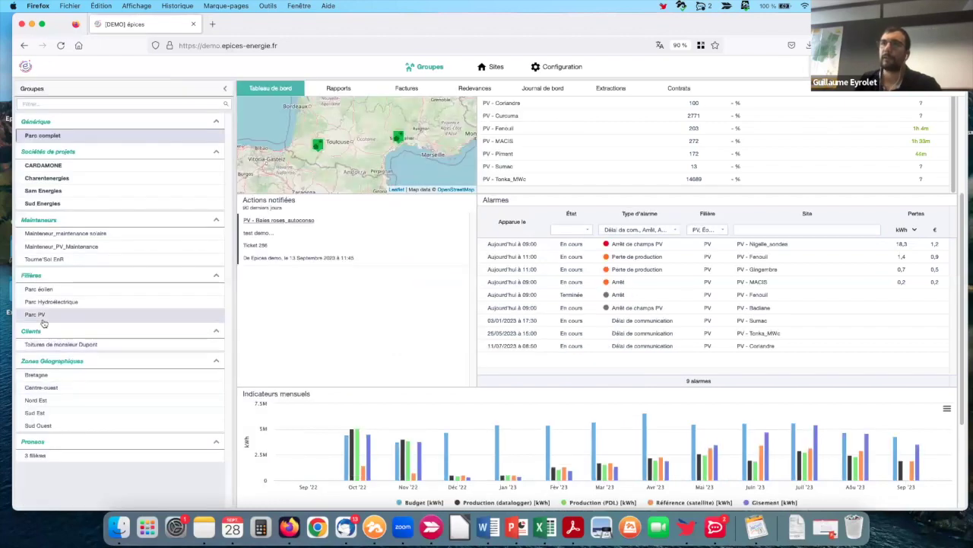
left_click(43, 320)
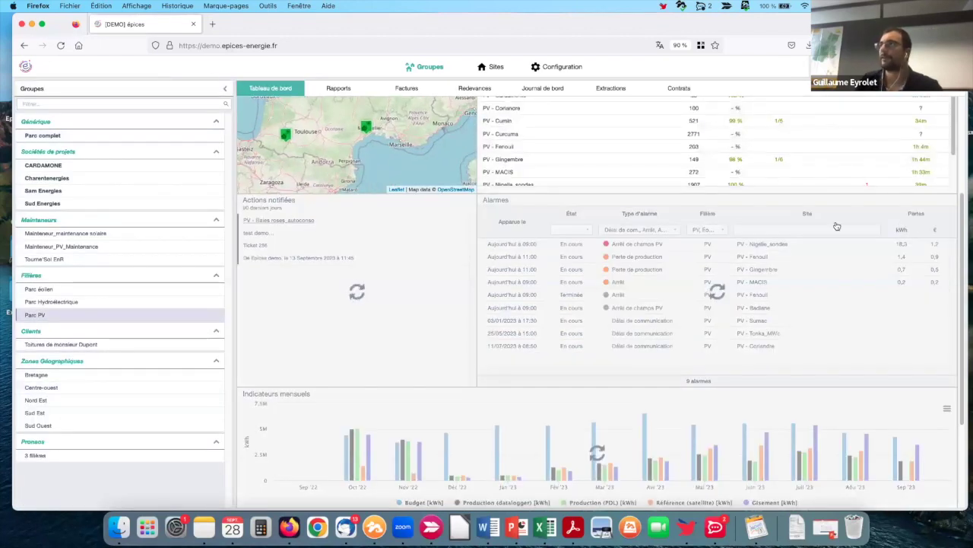
scroll(960, 281, "down", 2)
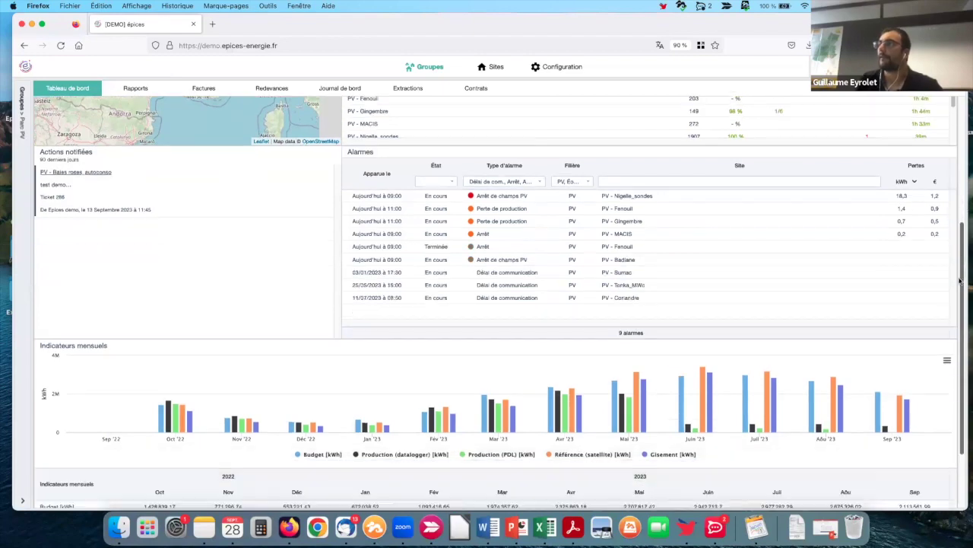
scroll(959, 282, "down", 4)
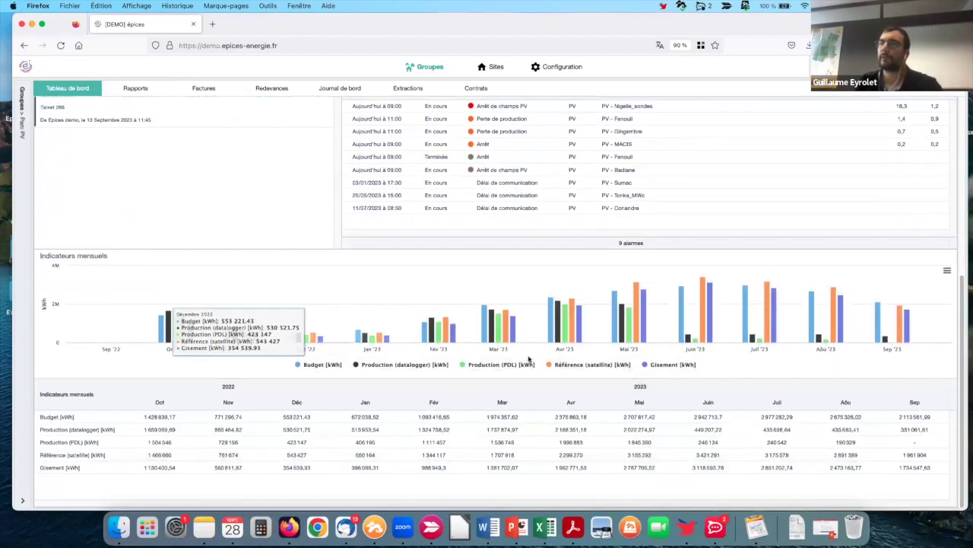
scroll(604, 296, "up", 3)
scroll(604, 296, "up", 5)
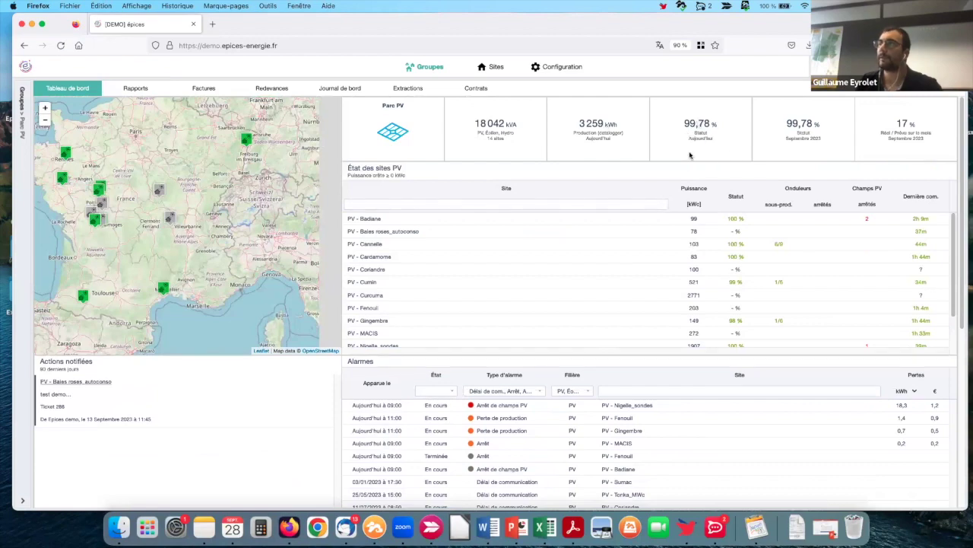
scroll(955, 244, "down", 3)
scroll(957, 363, "down", 8)
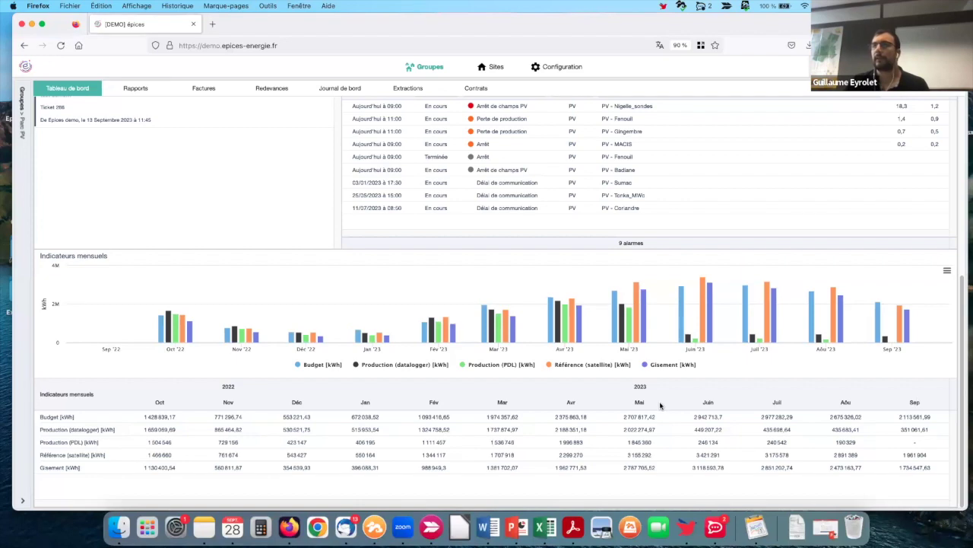
scroll(661, 406, "up", 1)
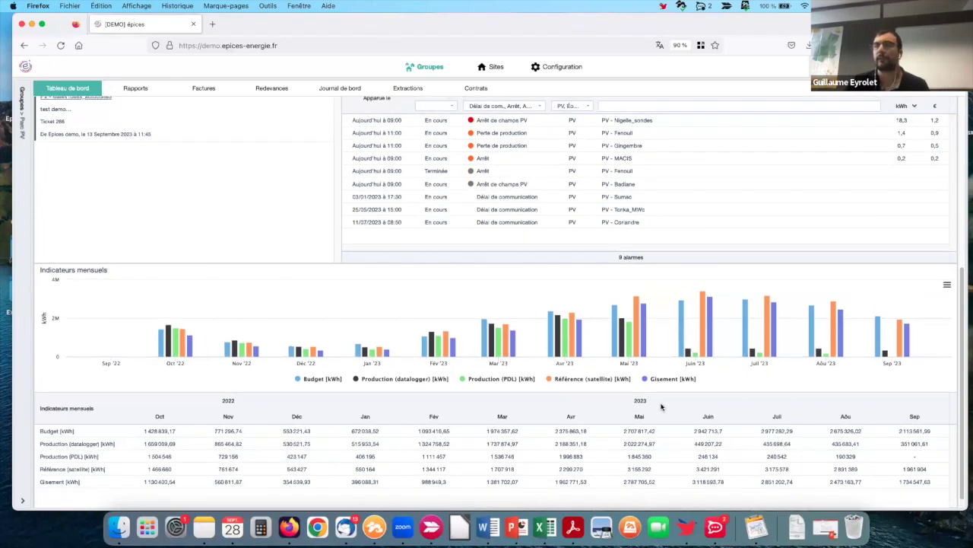
scroll(661, 406, "up", 8)
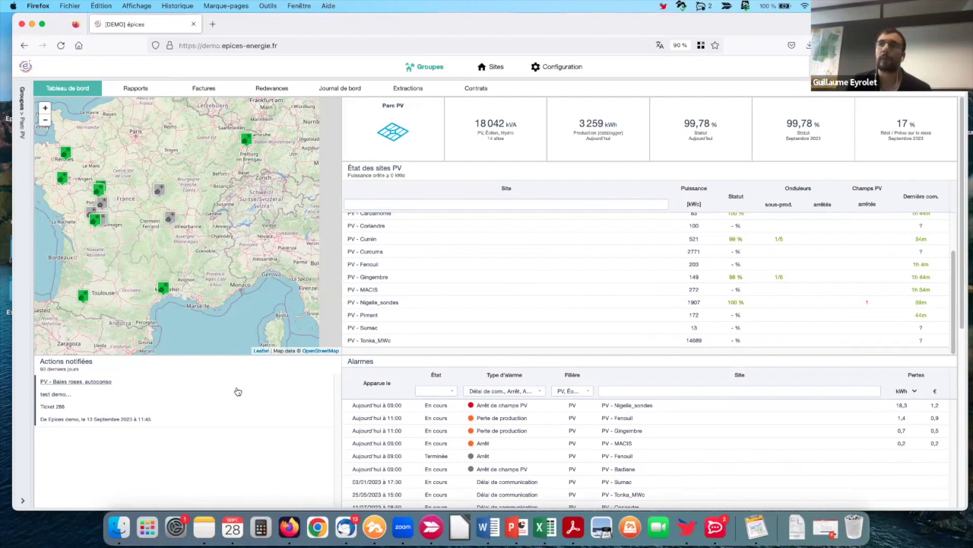
Open the dashboard of the PV - Cannelle site from the PV site status table and hide the site list
scroll(393, 298, "up", 2)
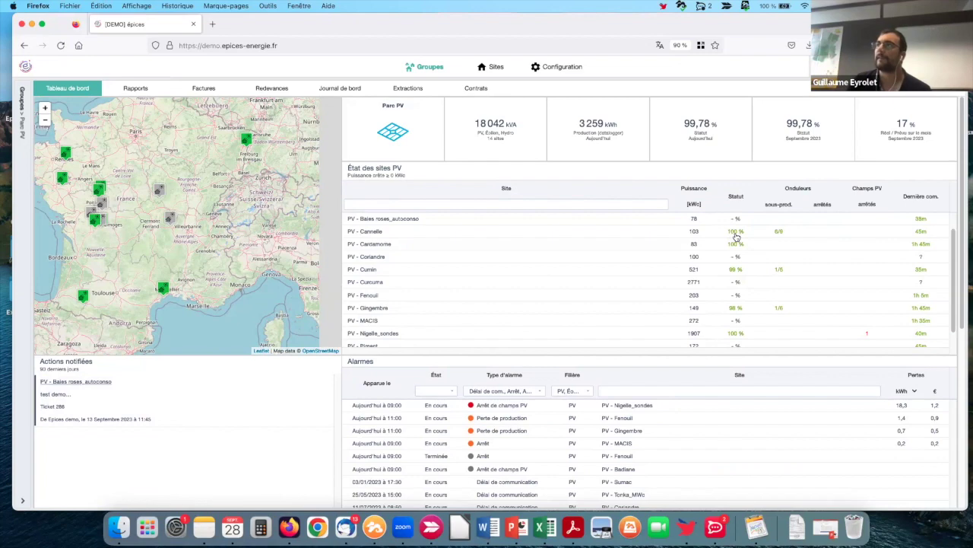
left_click(441, 234)
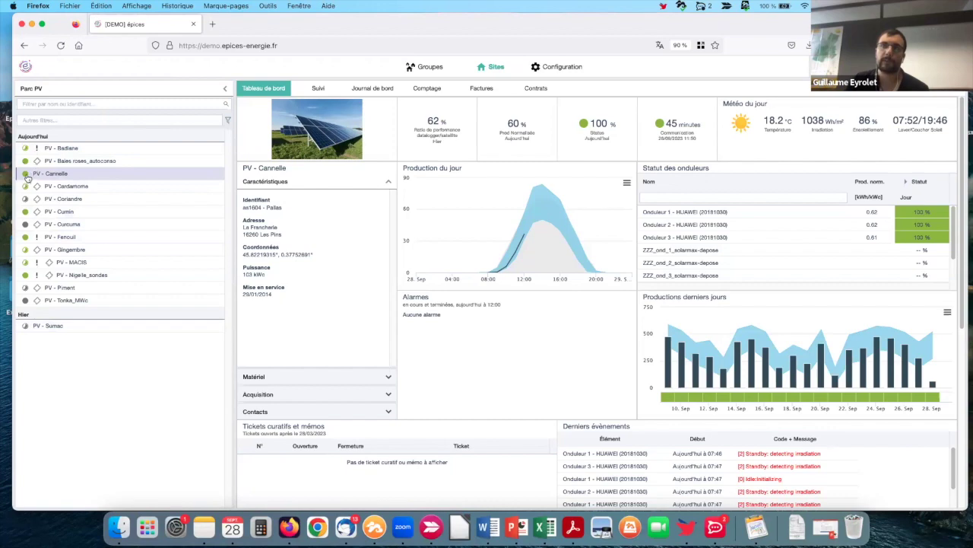
left_click(224, 89)
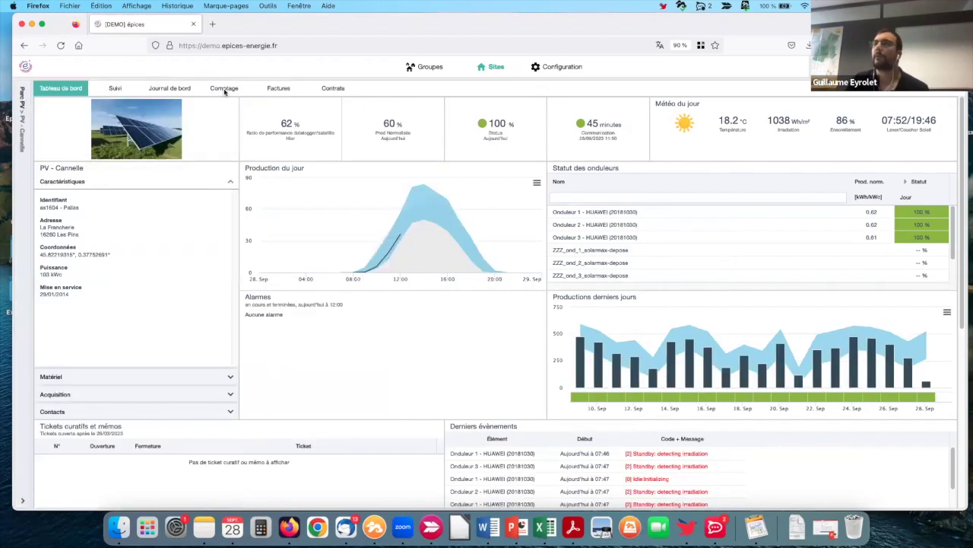
Expand the inverter status table to its hourly monitoring and examine the rows of all PV - Cannelle inverters
left_click(905, 187)
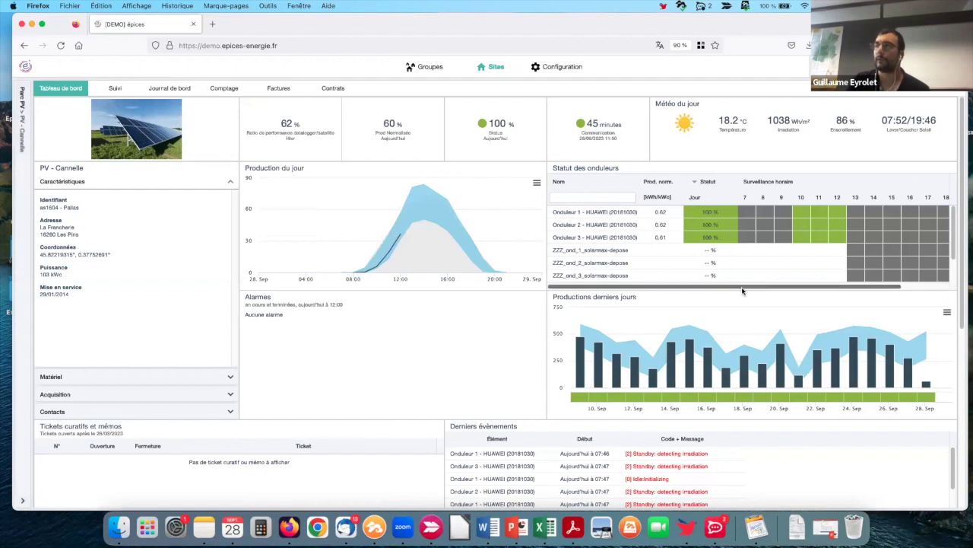
scroll(742, 287, "right", 1)
scroll(647, 266, "down", 3)
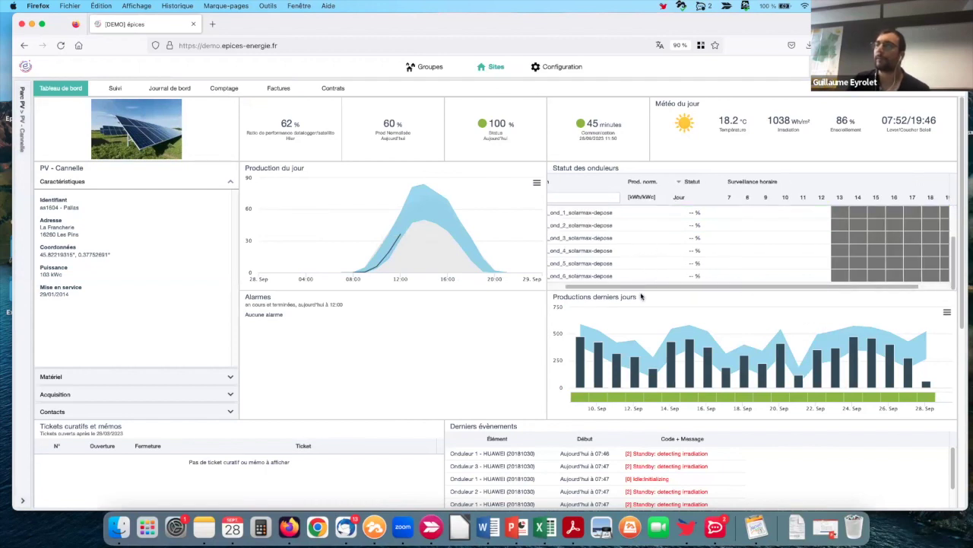
scroll(641, 293, "left", 1)
scroll(620, 257, "up", 1)
scroll(620, 257, "up", 2)
scroll(605, 264, "down", 3)
scroll(605, 264, "up", 3)
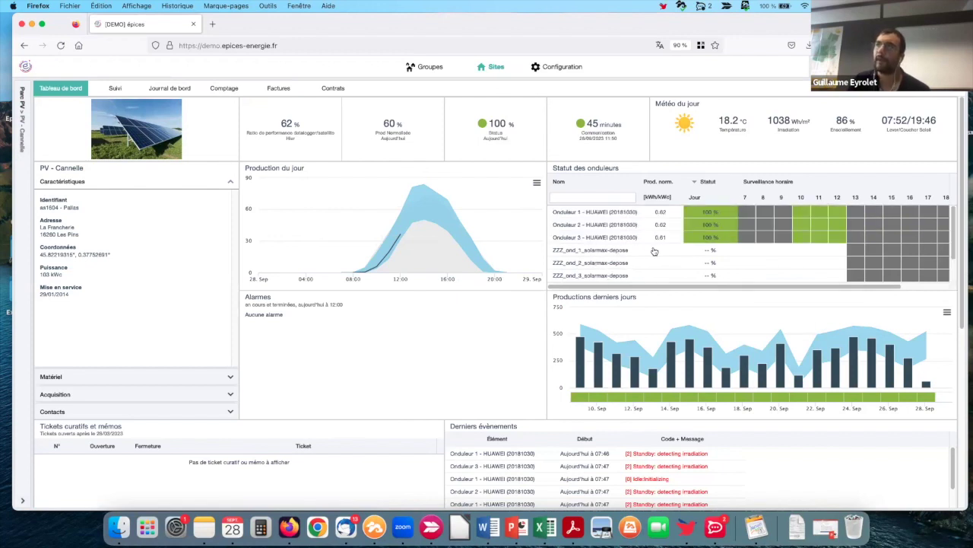
scroll(654, 251, "down", 3)
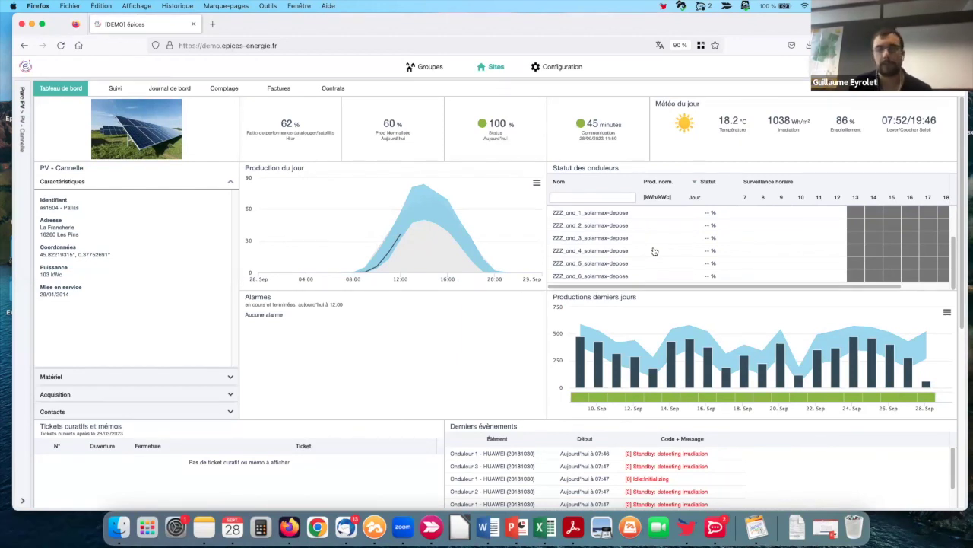
scroll(654, 251, "up", 1)
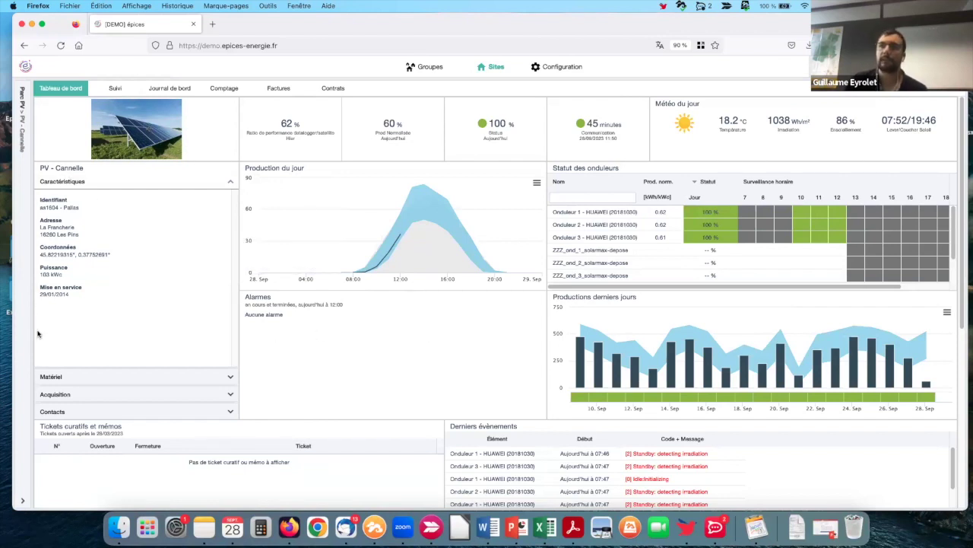
Show the contacts of PV - Cannelle and look through the buyer, maintainer, site owner and project company entries
left_click(53, 412)
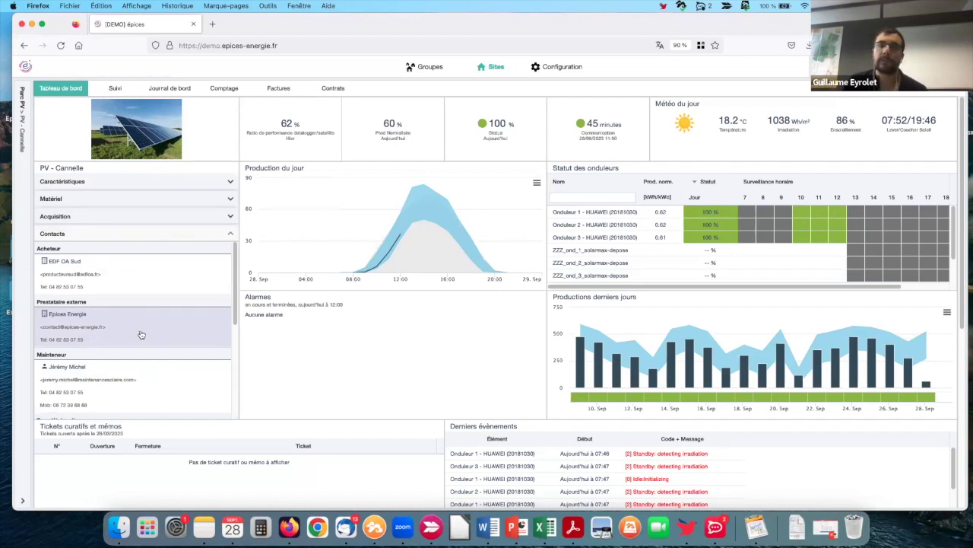
scroll(101, 353, "down", 1)
scroll(87, 368, "down", 2)
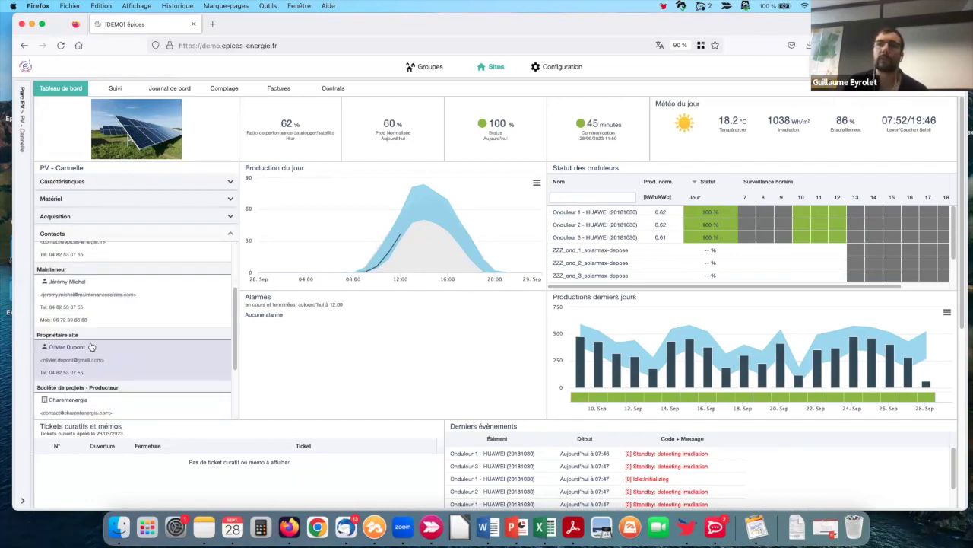
scroll(81, 313, "down", 1)
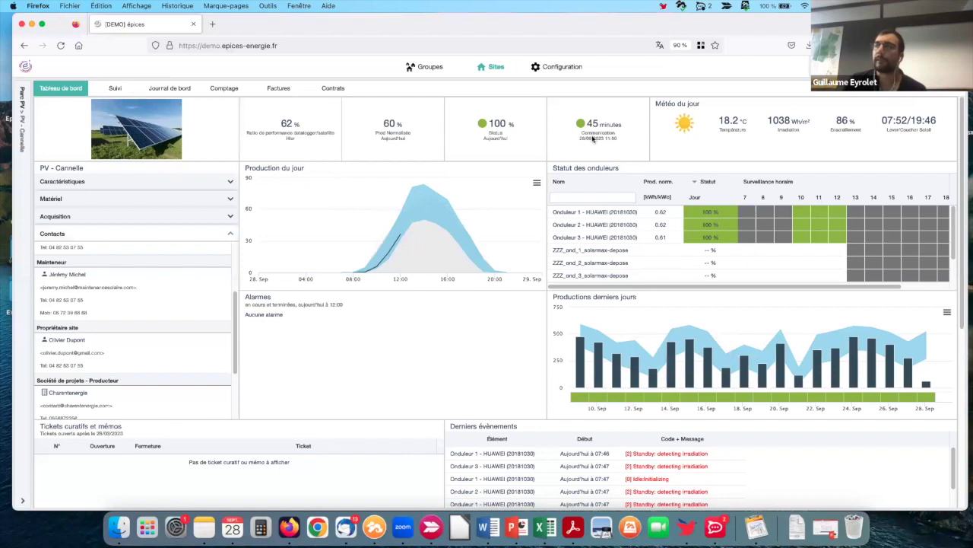
Display the attributes of the PV - Curry site in the sites configuration
left_click(563, 66)
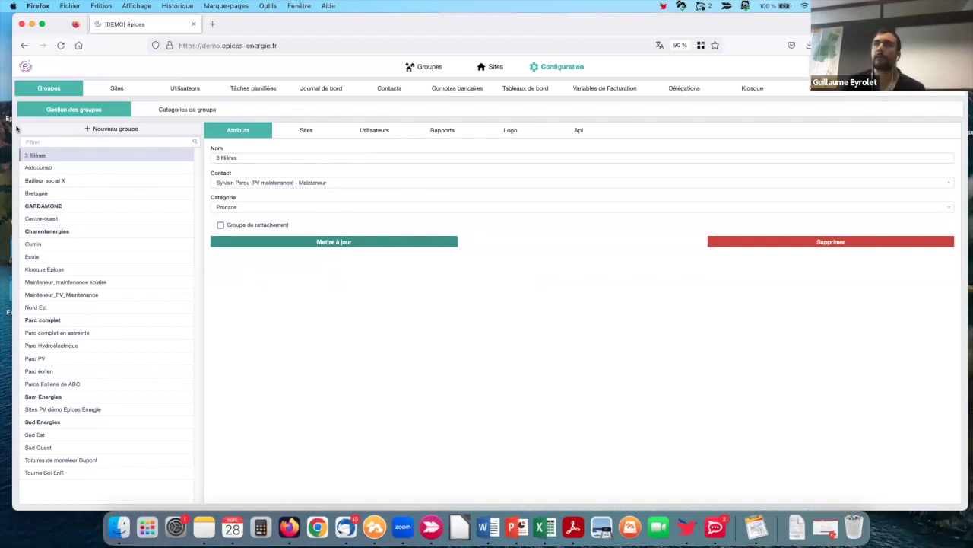
left_click(98, 89)
left_click(55, 285)
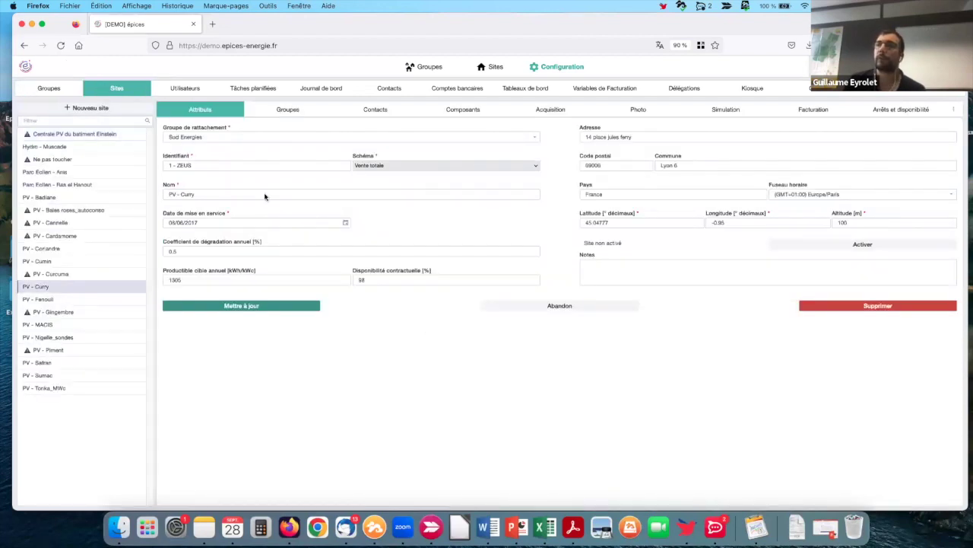
Show the users configuration and view the fields of the new-user form without creating a user
left_click(194, 88)
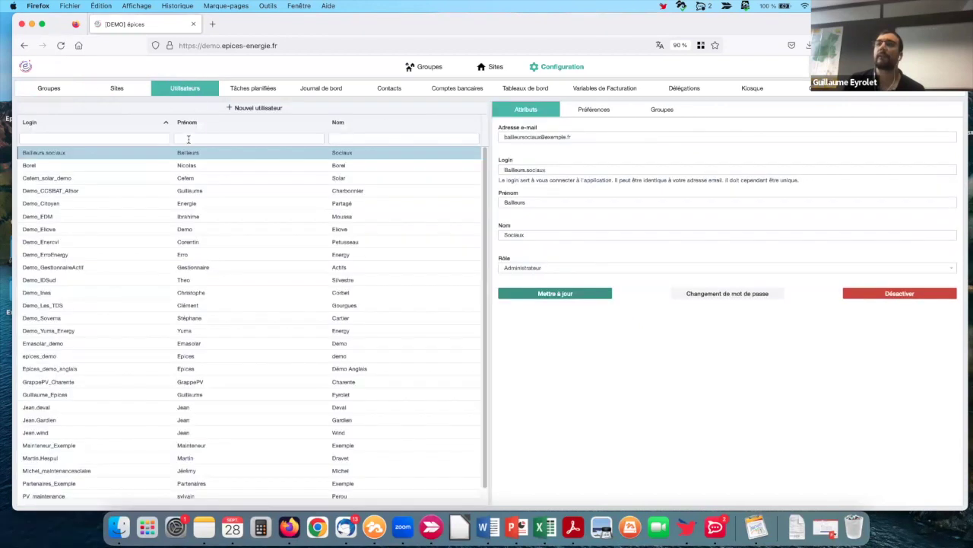
left_click(221, 108)
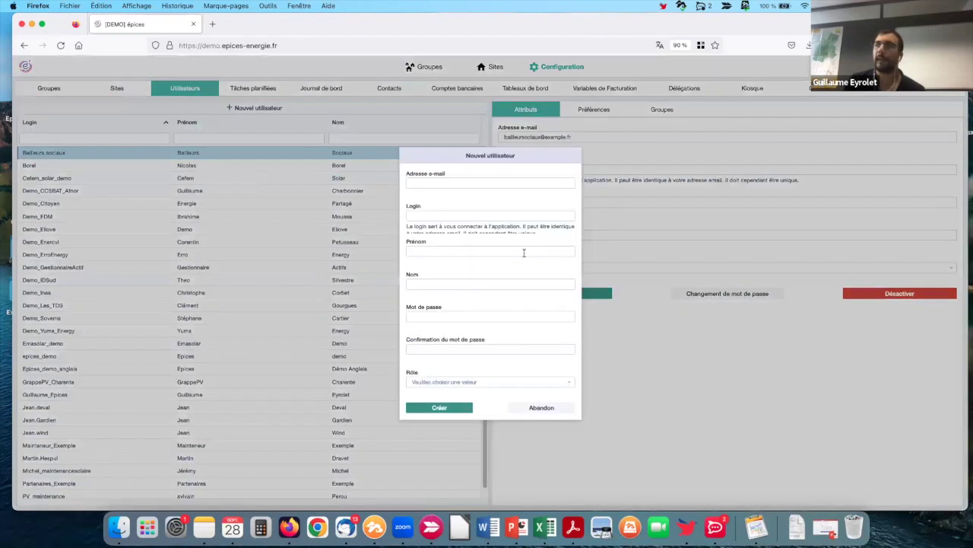
left_click(539, 407)
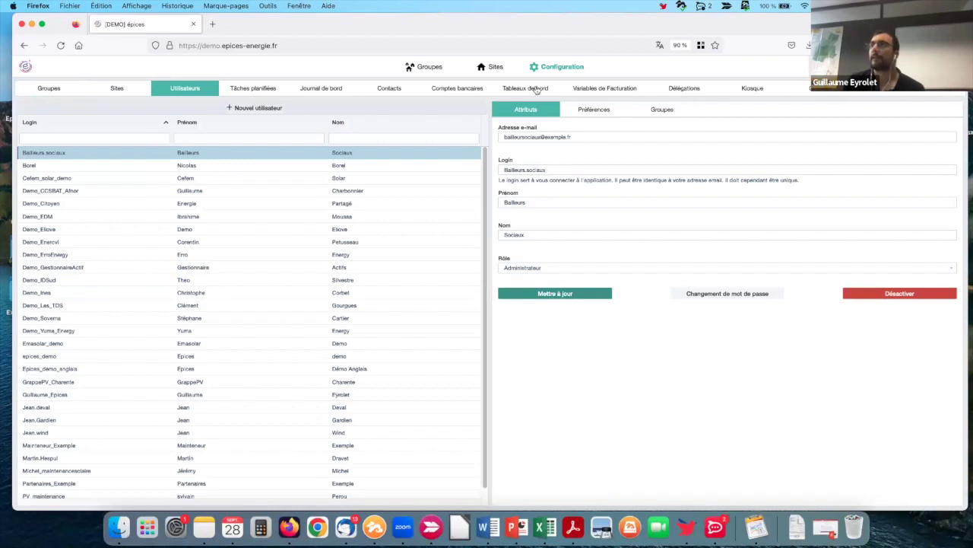
Try out a Factures widget in the administrator's group dashboard layout, enlarging and repositioning it, and return to the Parc PV dashboard without saving
left_click(532, 88)
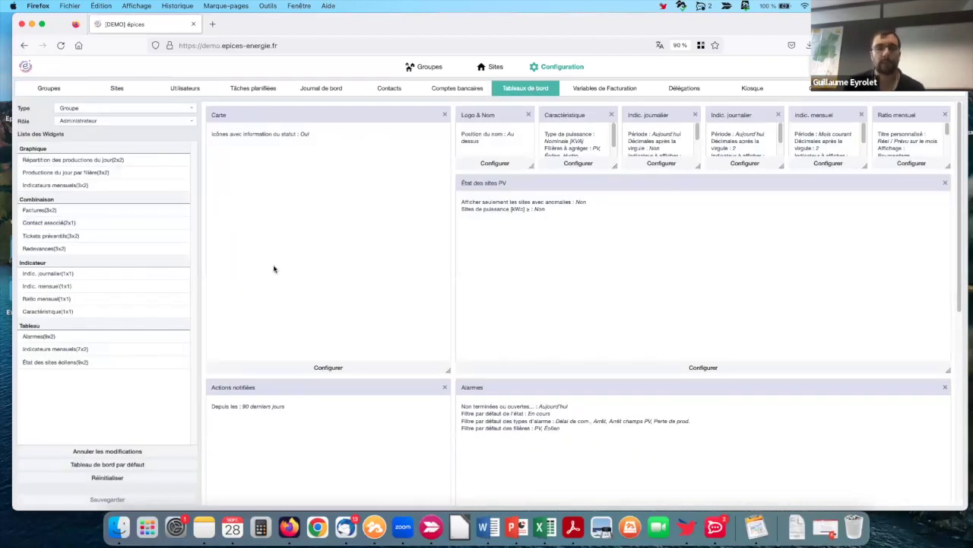
left_click_drag(57, 213, 497, 255)
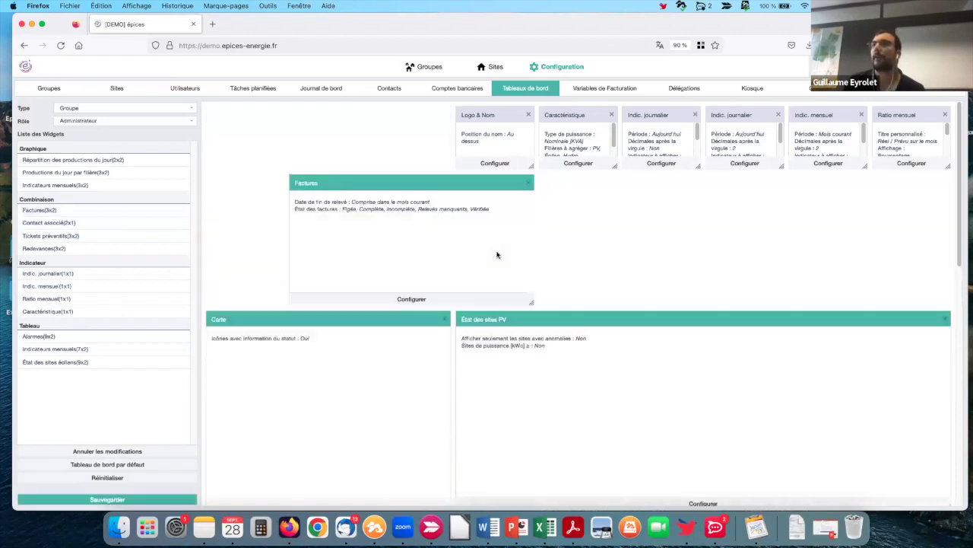
left_click_drag(568, 327, 586, 278)
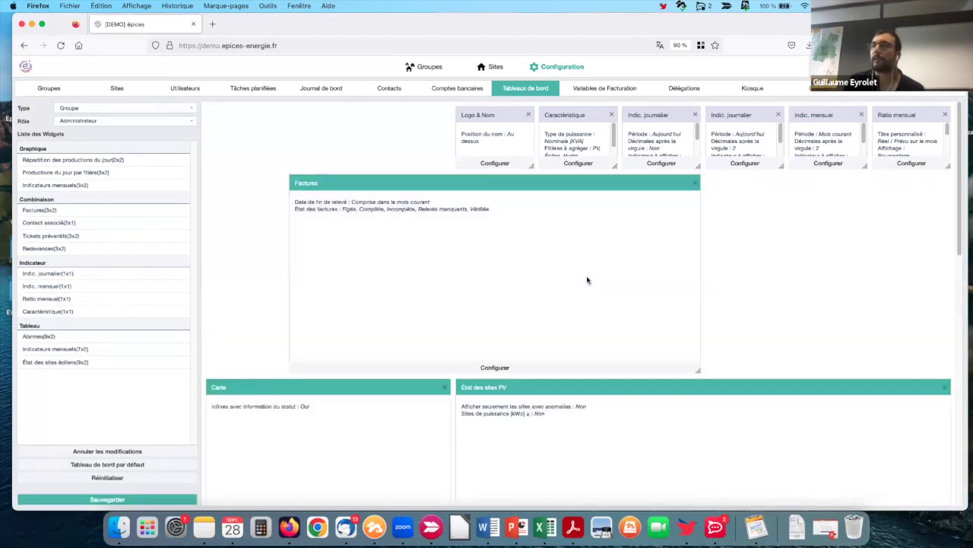
left_click_drag(480, 187, 737, 306)
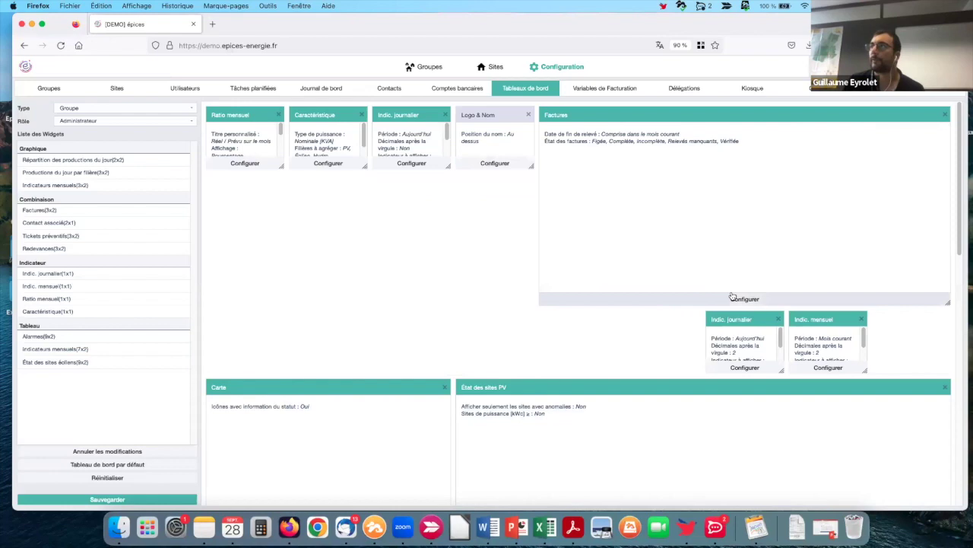
left_click(734, 298)
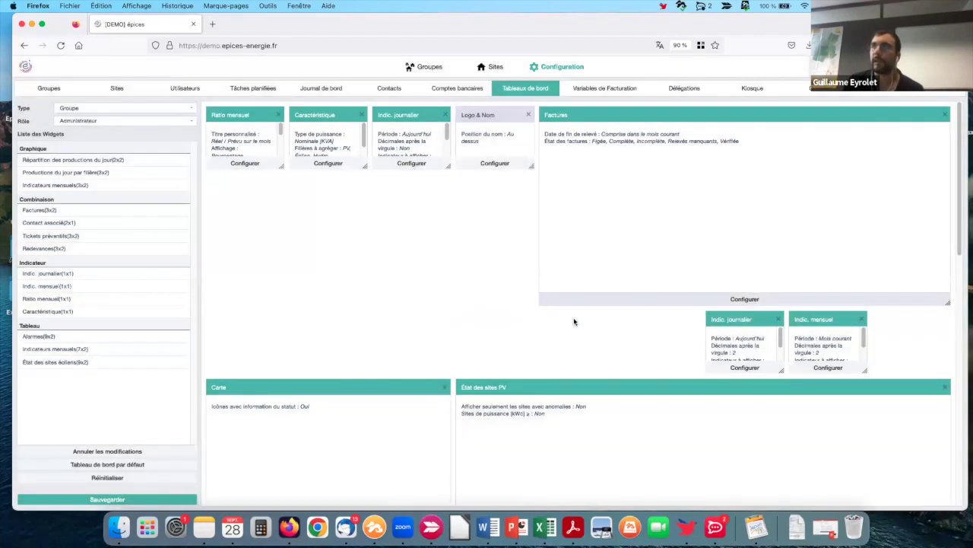
left_click(574, 320)
left_click(429, 69)
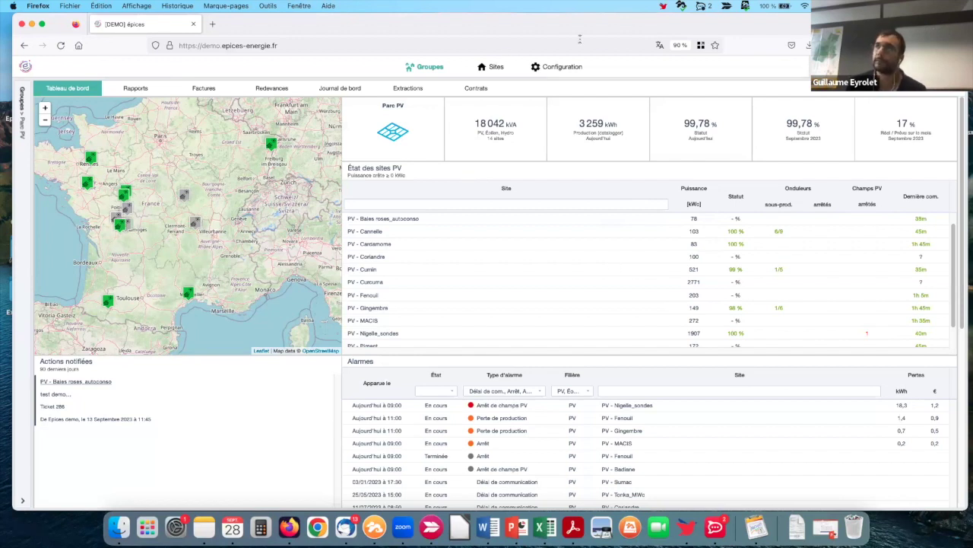
Look through the kiosk configuration of Parc PV and Kiosque Epices, and preview the published Kiosque Epices page
left_click(559, 67)
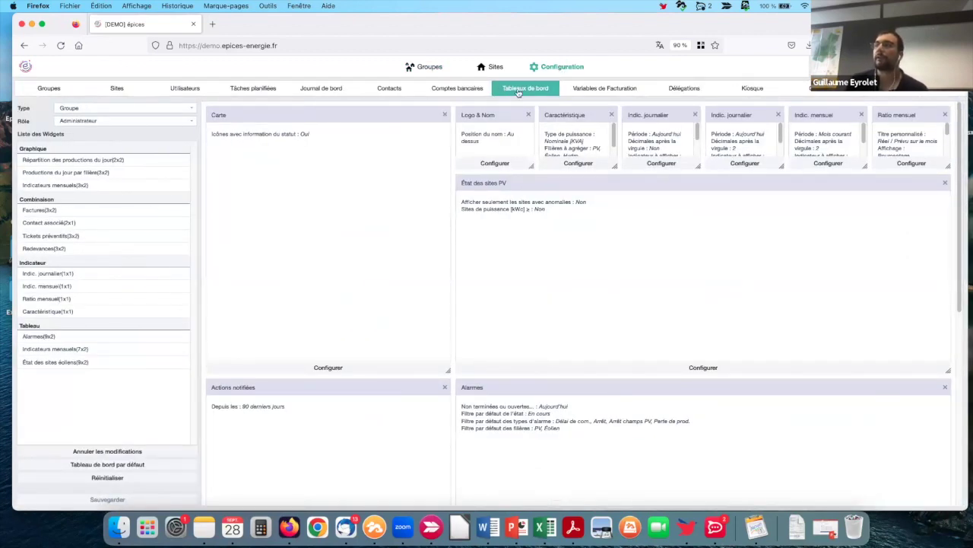
left_click(755, 88)
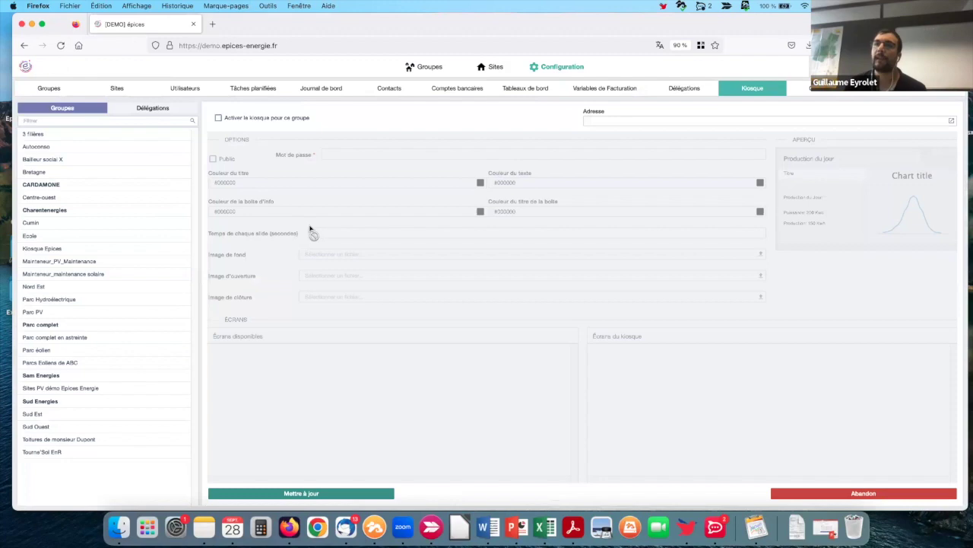
left_click(56, 314)
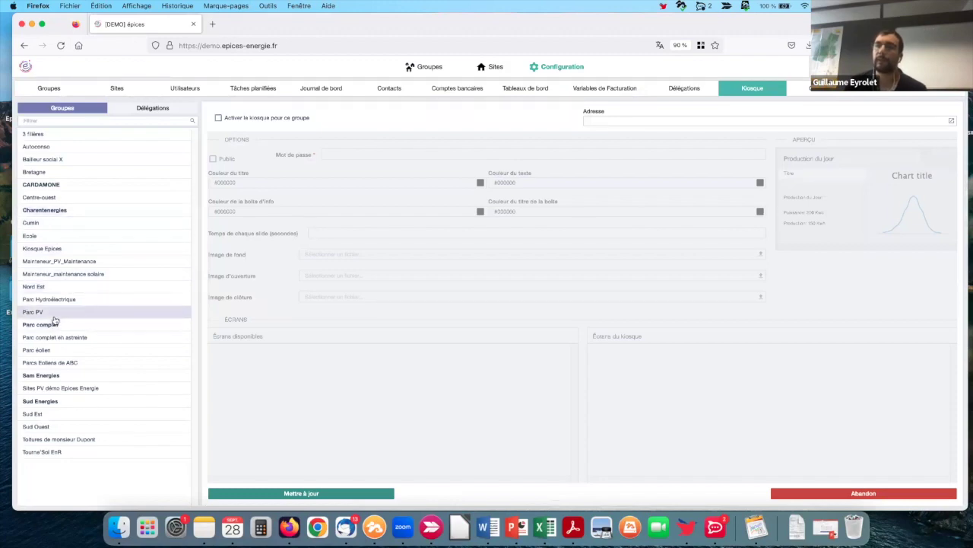
left_click(53, 211)
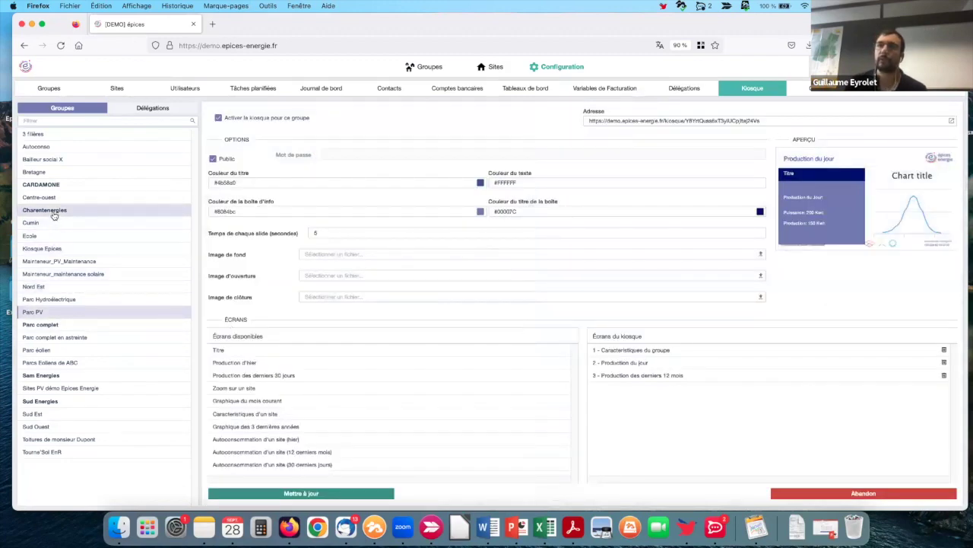
left_click(55, 253)
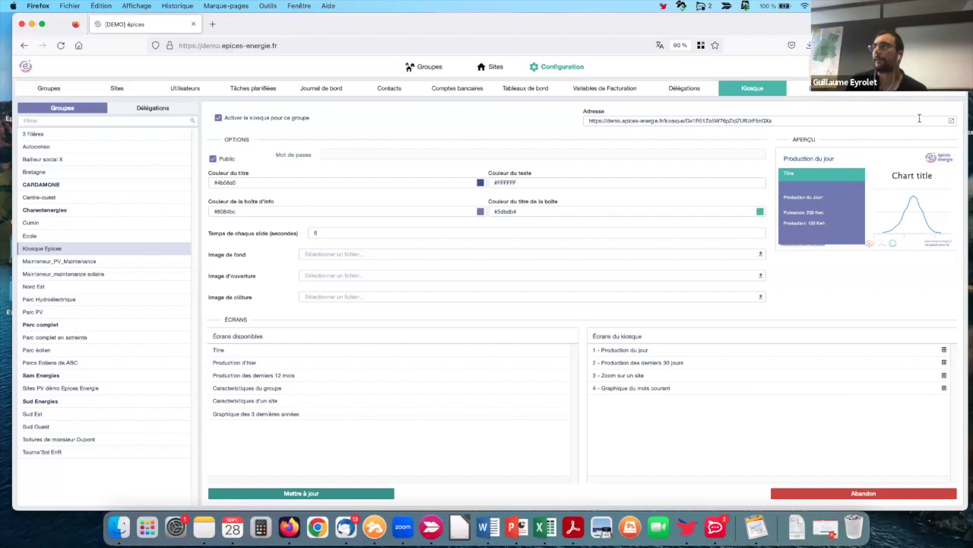
left_click(952, 120)
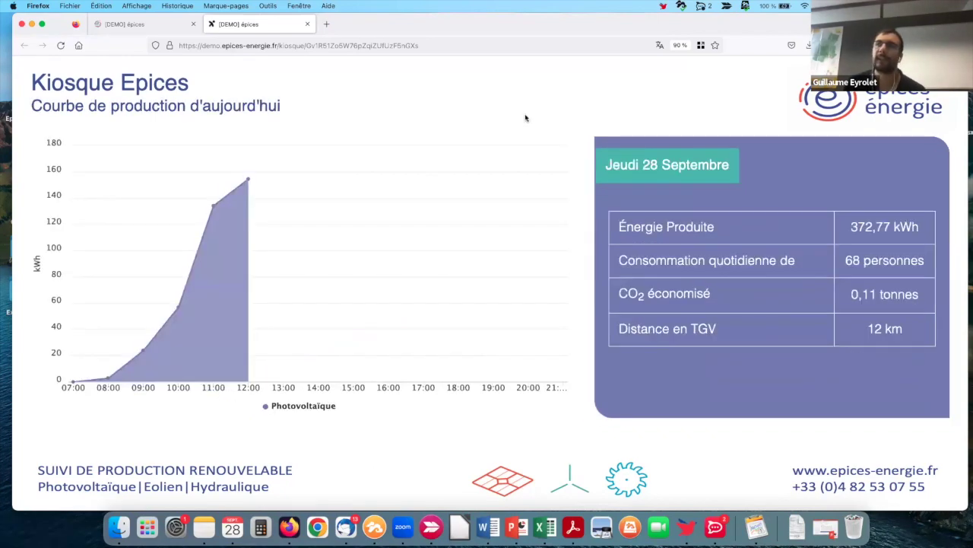
left_click(307, 24)
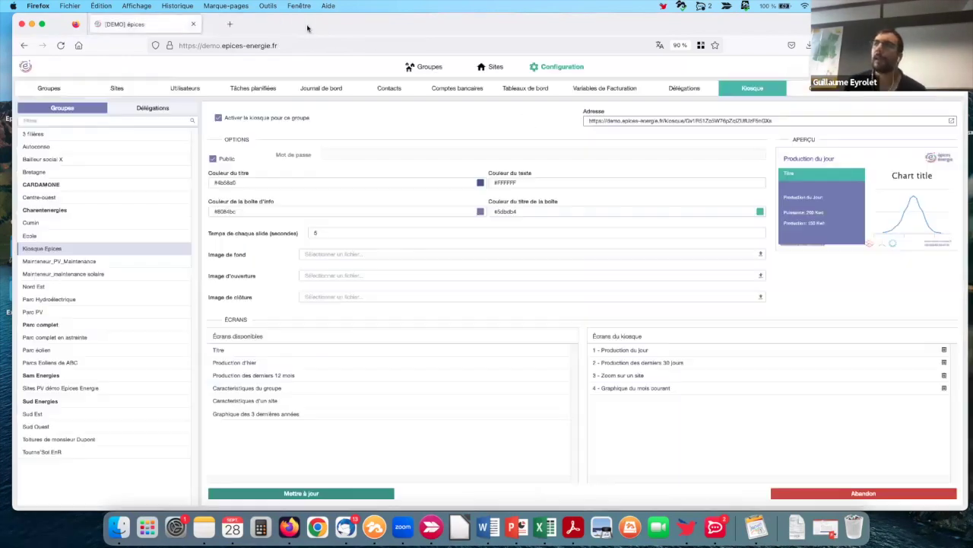
Show the PV - Cannelle site's monitoring with its production curve and inverter table
left_click(489, 71)
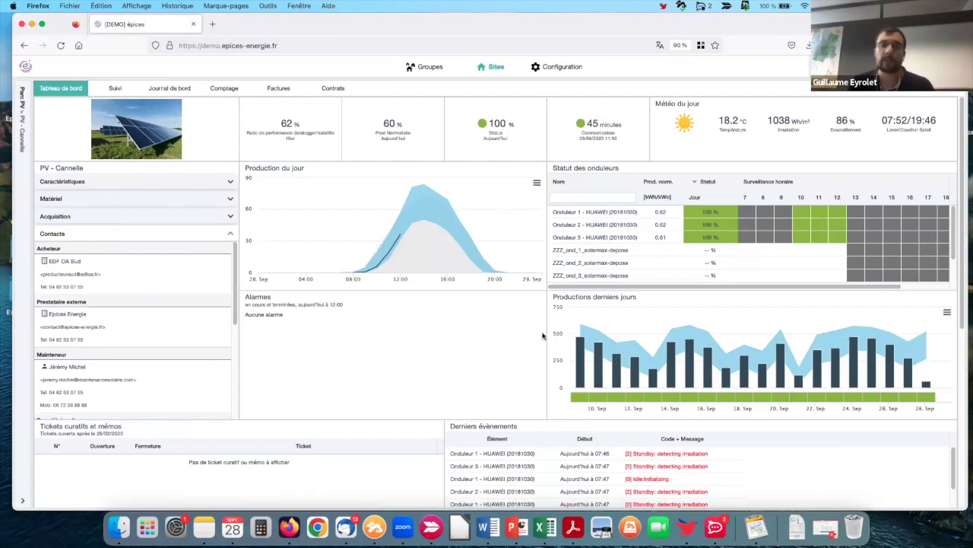
left_click(121, 88)
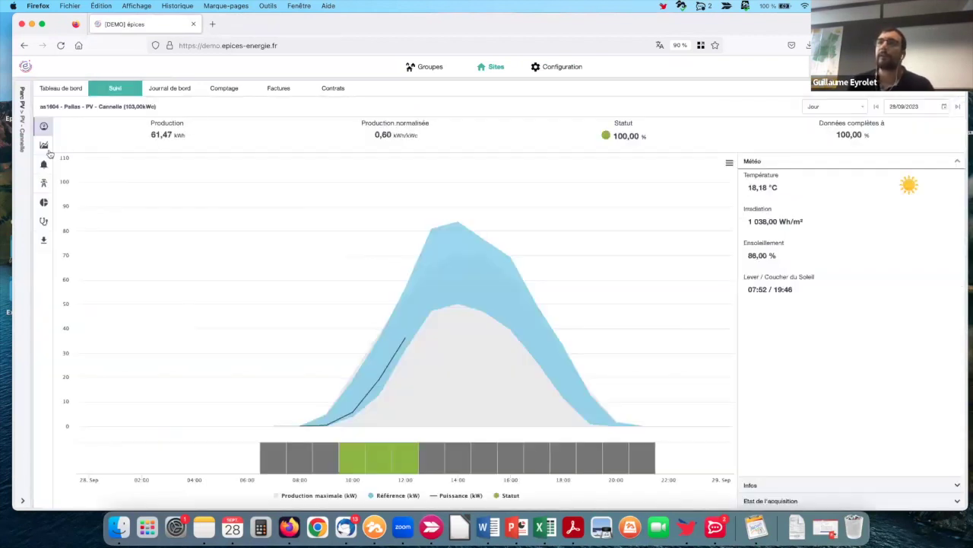
left_click(43, 145)
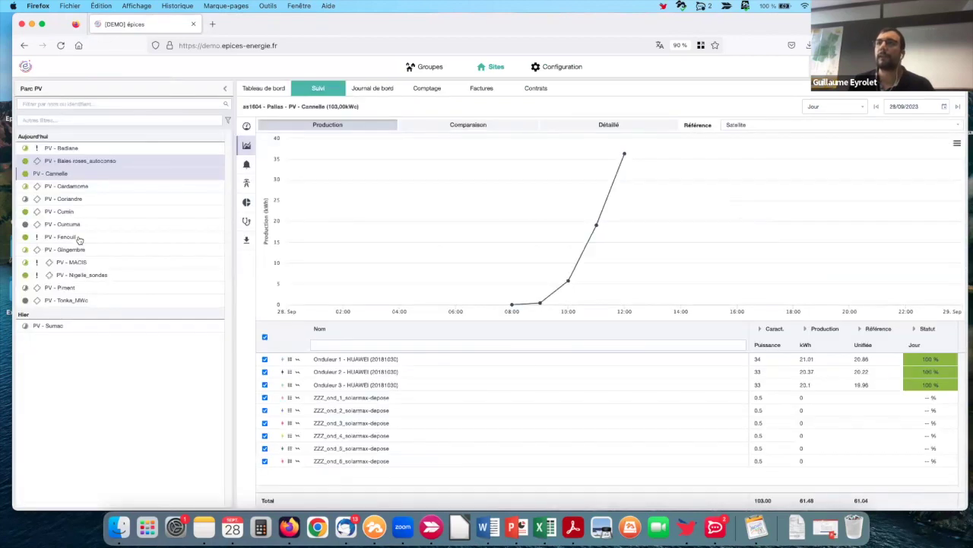
Display the PV - Cumin site's daily production for 17/12/2021
left_click(59, 211)
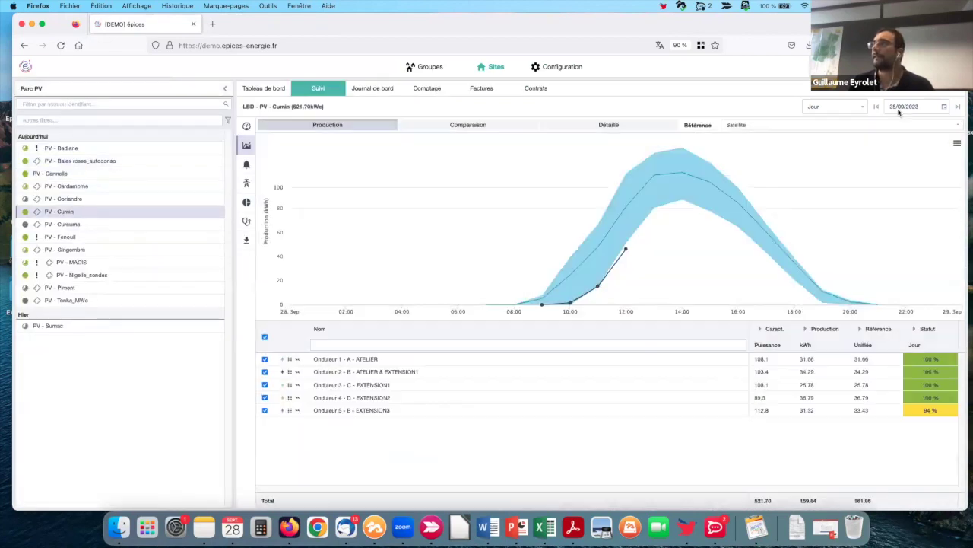
left_click(896, 106)
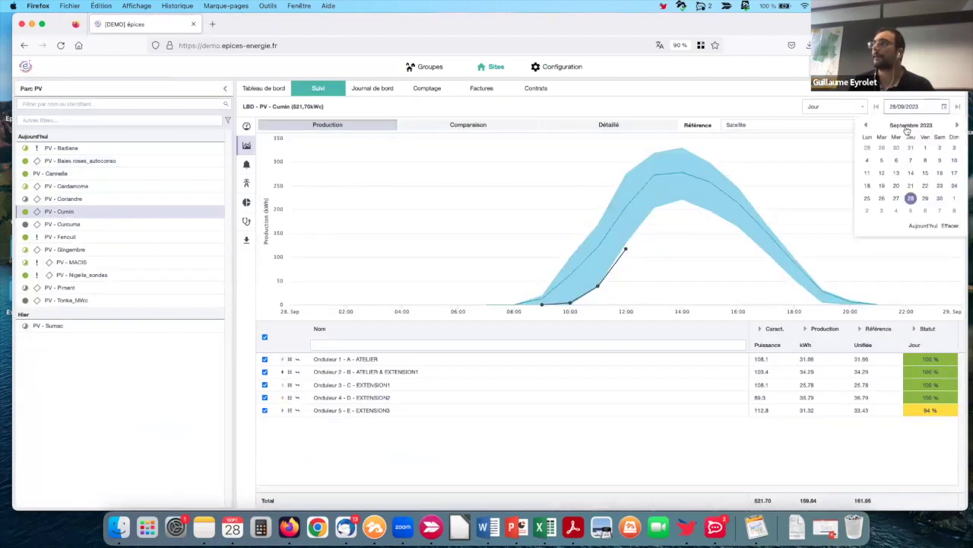
left_click(893, 124)
left_click(867, 126)
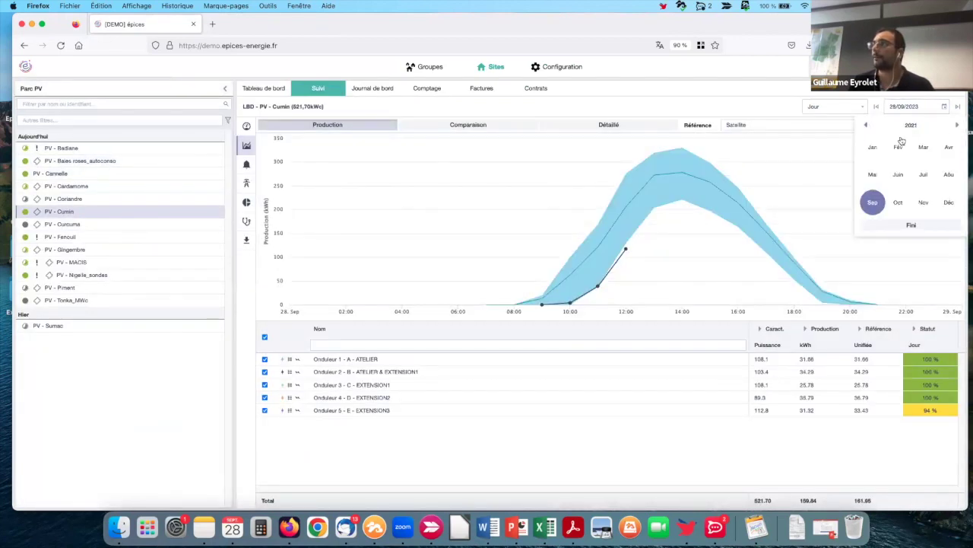
left_click(949, 203)
left_click(924, 174)
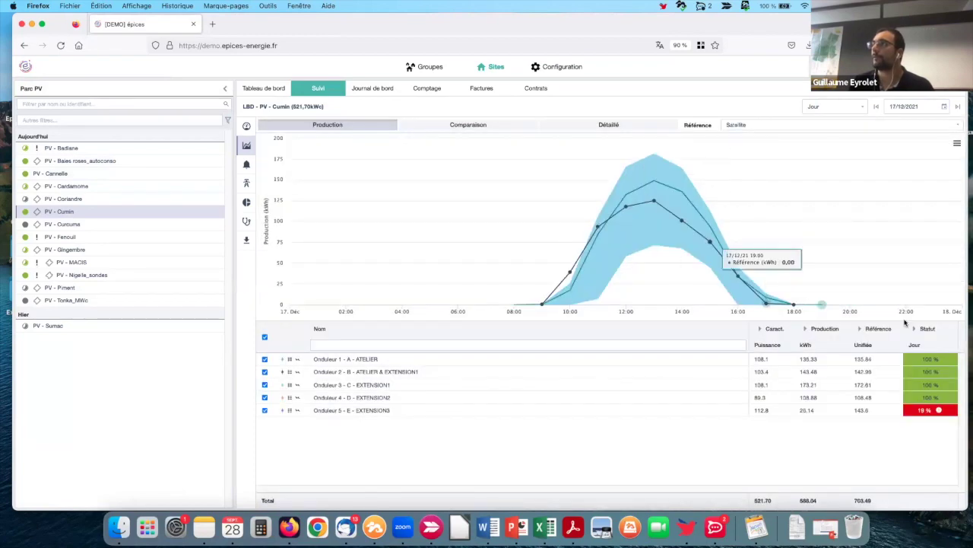
View the comparison and detailed charts of the PV - Cumin inverters and look through the quantities available for the detailed chart
left_click(225, 88)
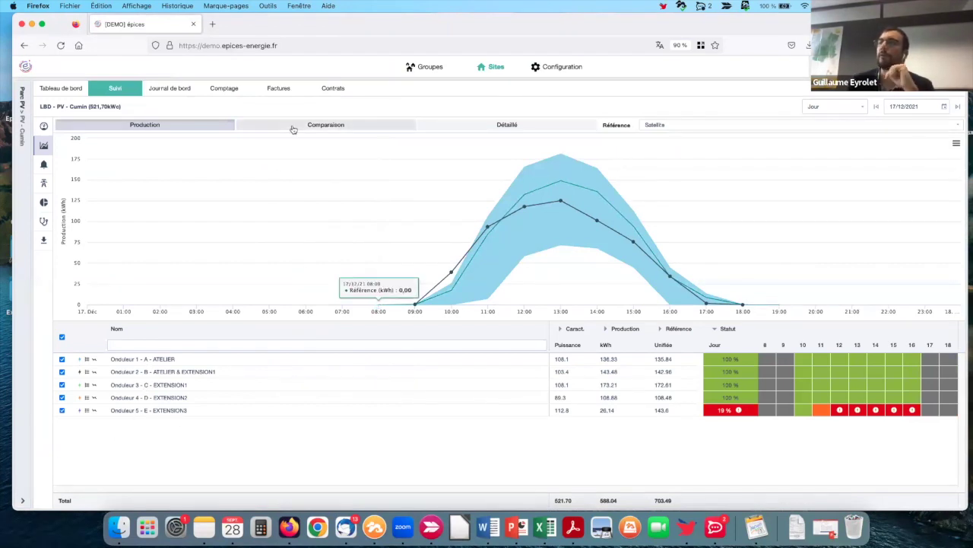
left_click(323, 126)
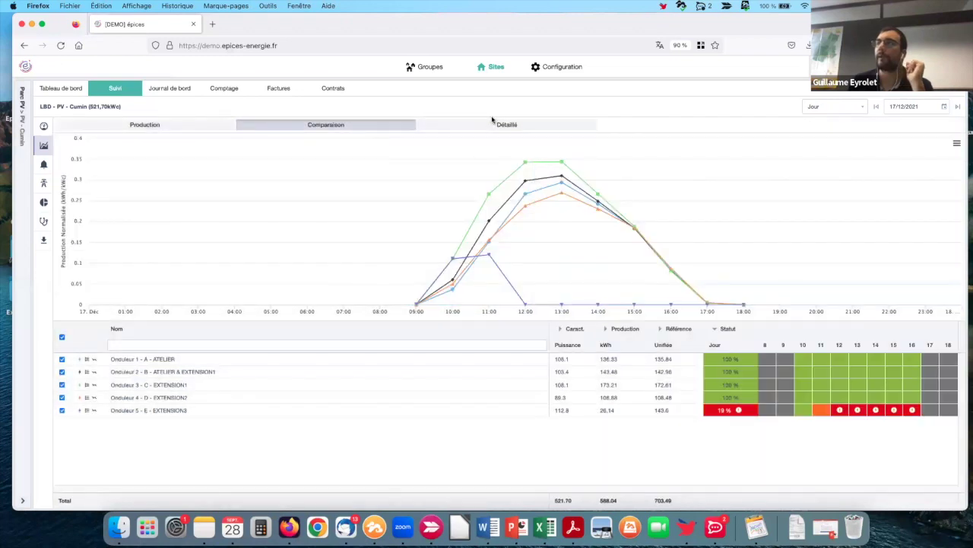
left_click(495, 124)
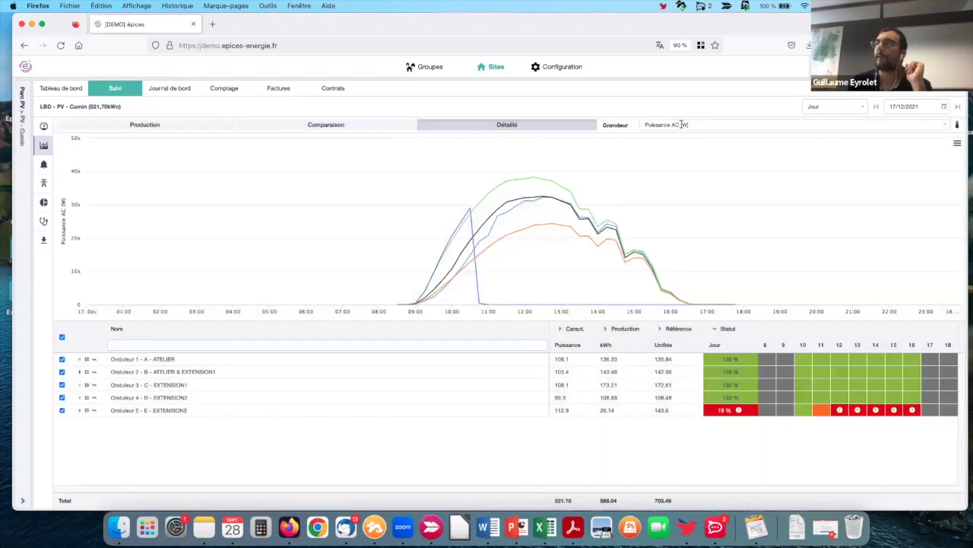
left_click(683, 124)
scroll(695, 179, "down", 3)
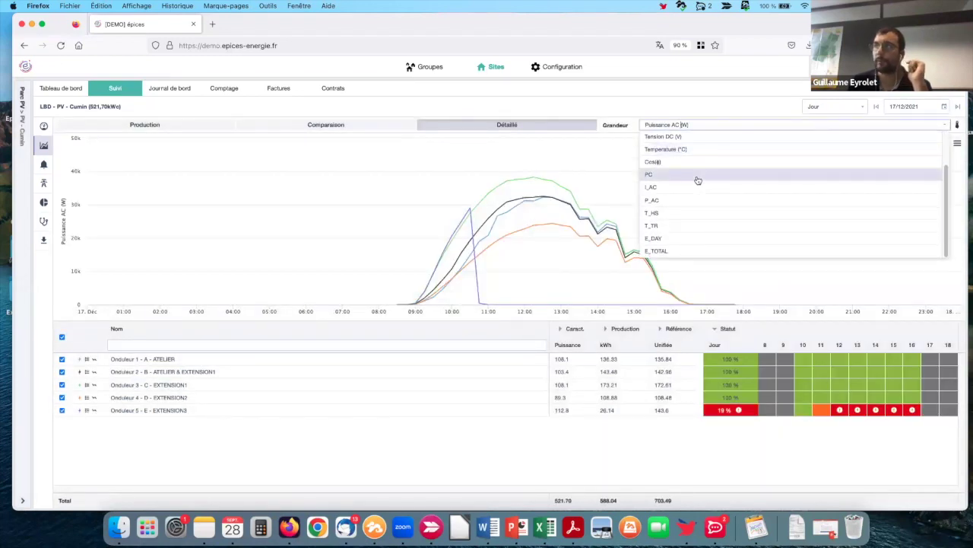
scroll(699, 180, "up", 1)
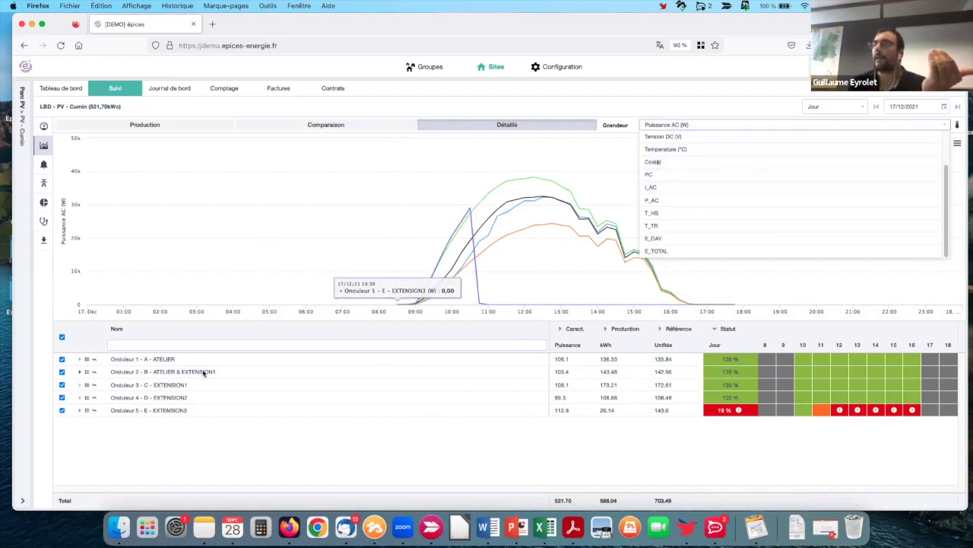
left_click(103, 415)
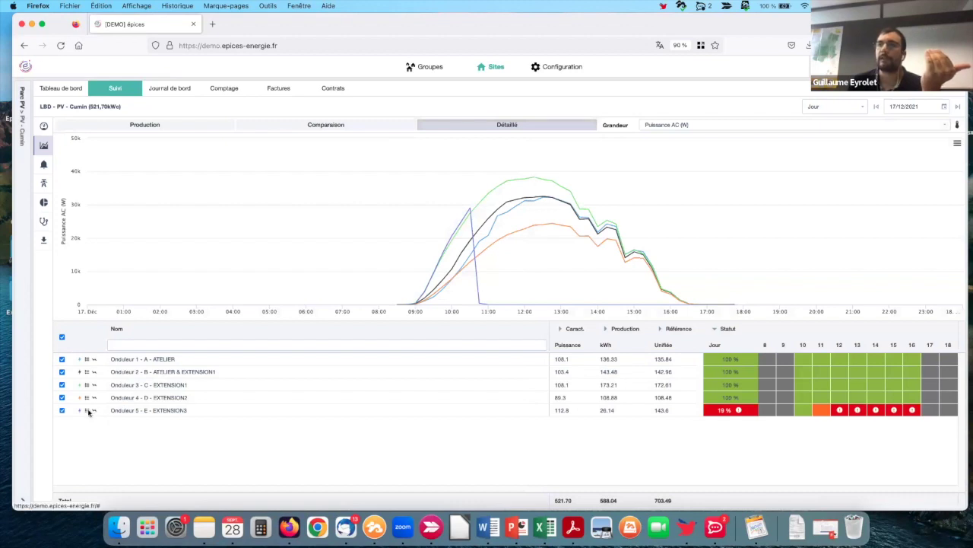
View the PV field data of Onduleur 5 - E - EXTENSION3 and examine its stop alarm's losses in kWh and euros
left_click(87, 411)
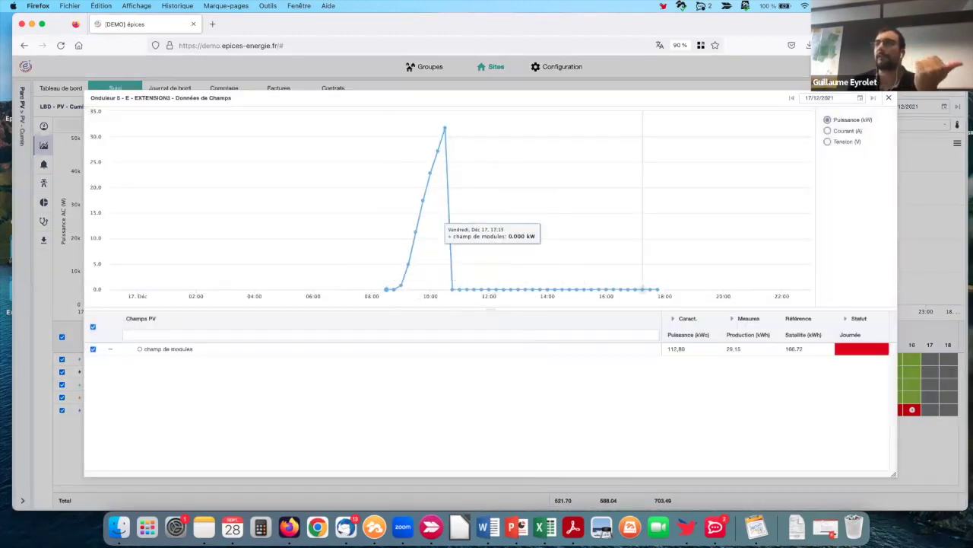
left_click(890, 99)
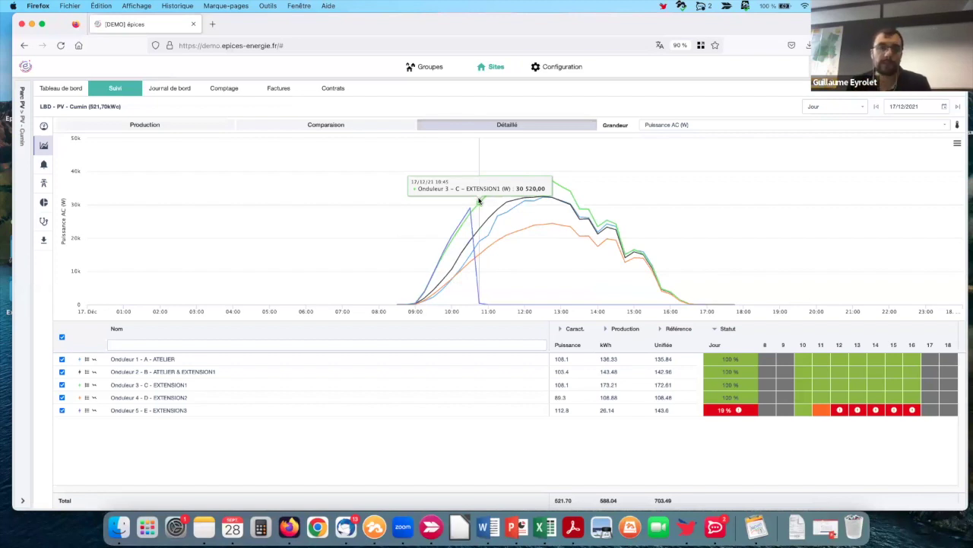
left_click(44, 164)
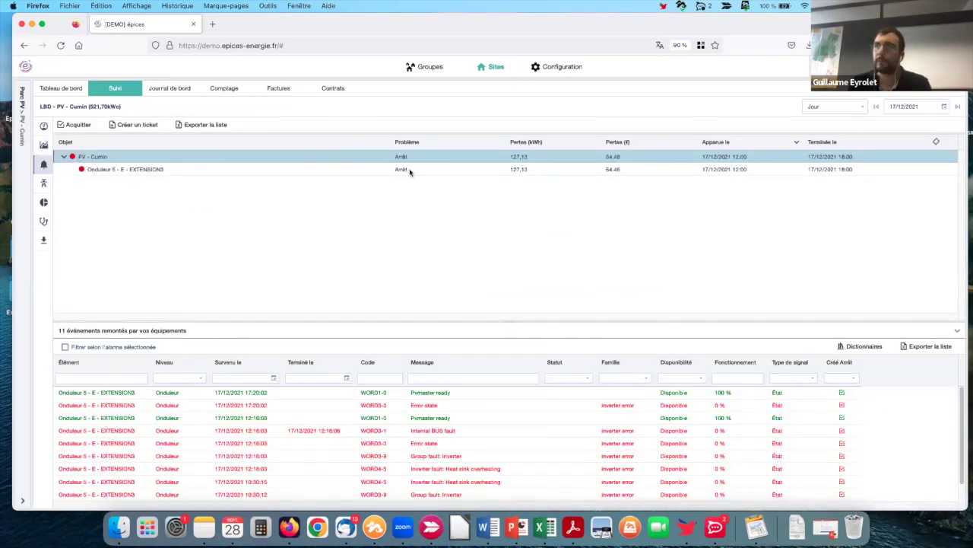
left_click_drag(528, 171, 509, 171)
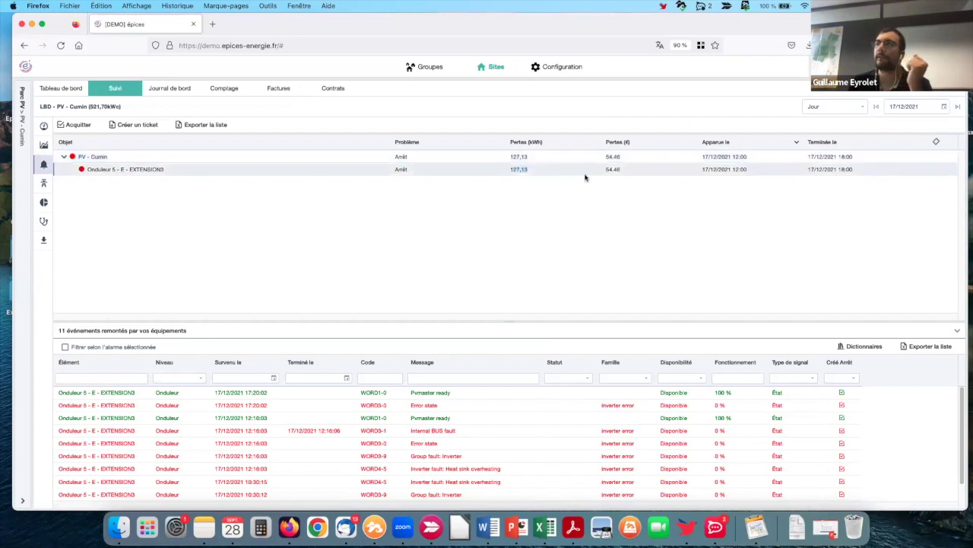
left_click_drag(607, 157, 622, 171)
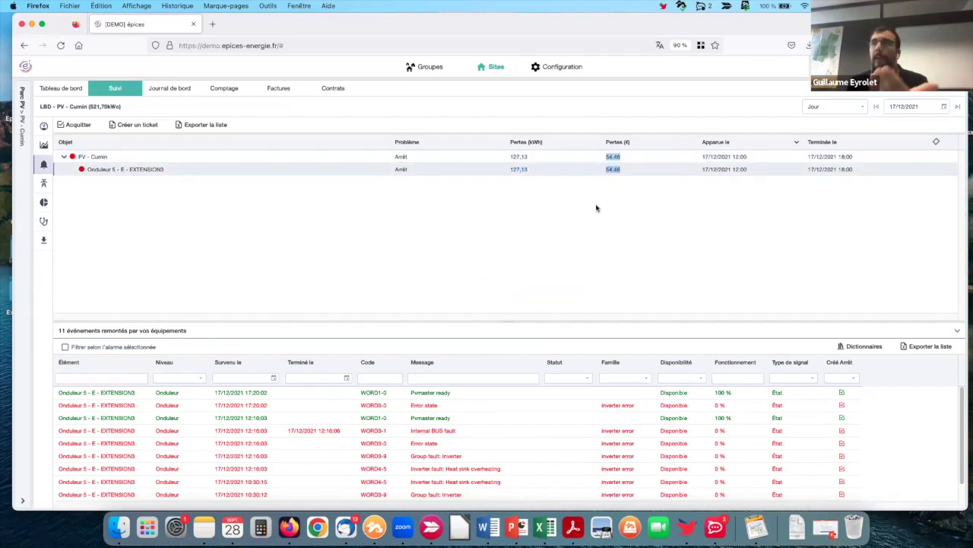
Set the reference of the PV - Cumin production chart to Unifiée and display the available reference options again
left_click(43, 144)
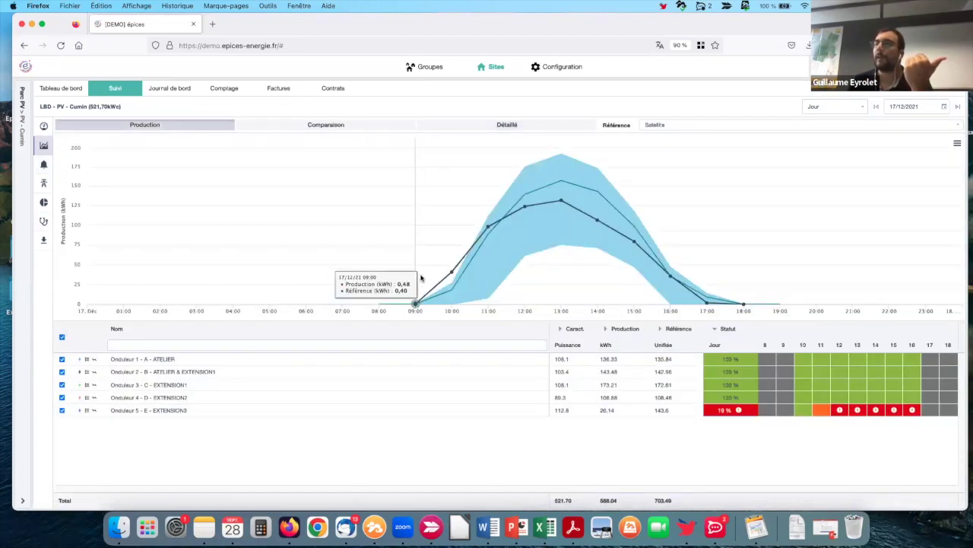
left_click(675, 126)
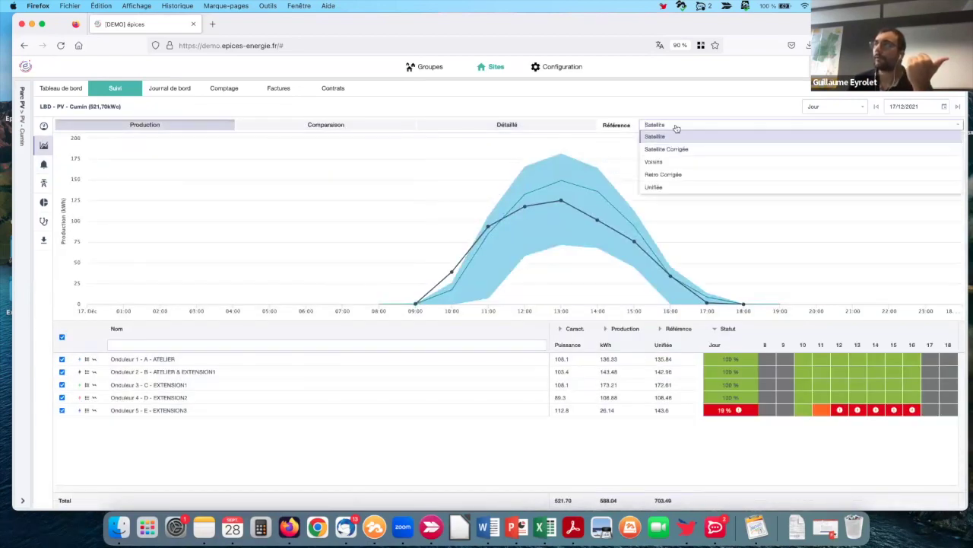
left_click(653, 187)
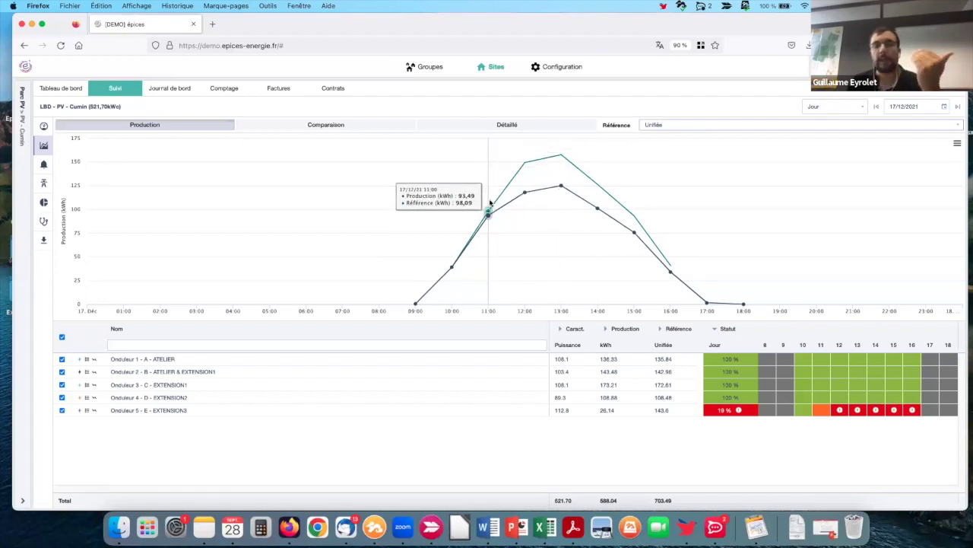
left_click(661, 123)
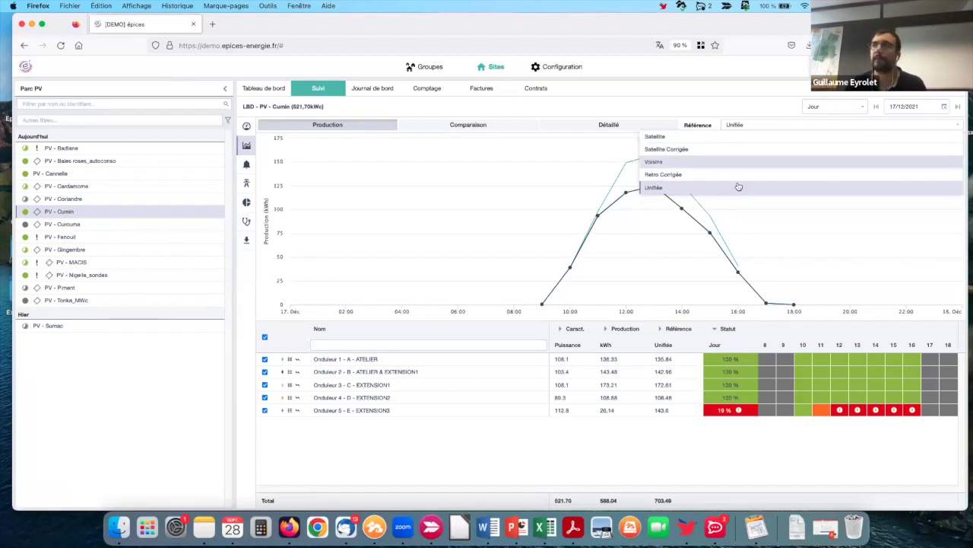
Review the reference options available for the PV - Cumin production chart and keep Unifiée
left_click(679, 303)
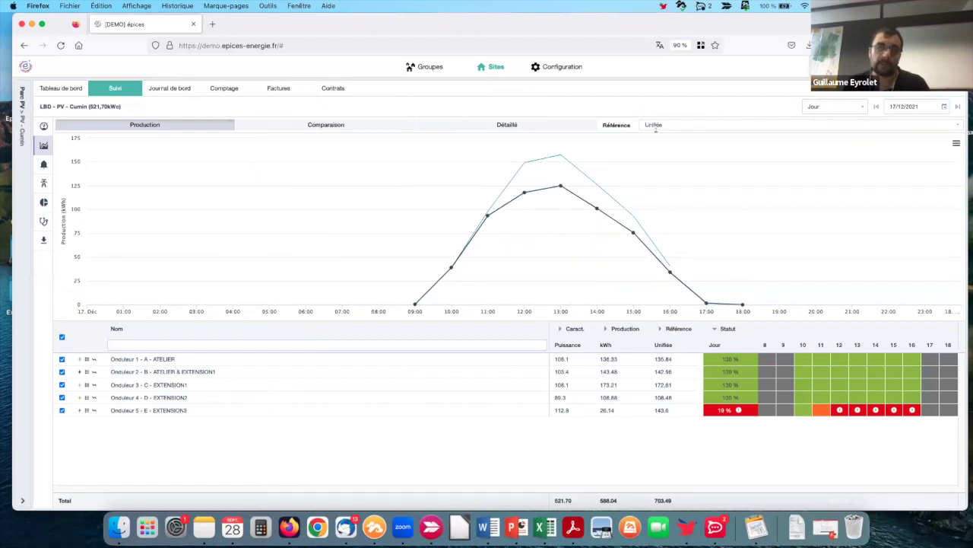
left_click(656, 126)
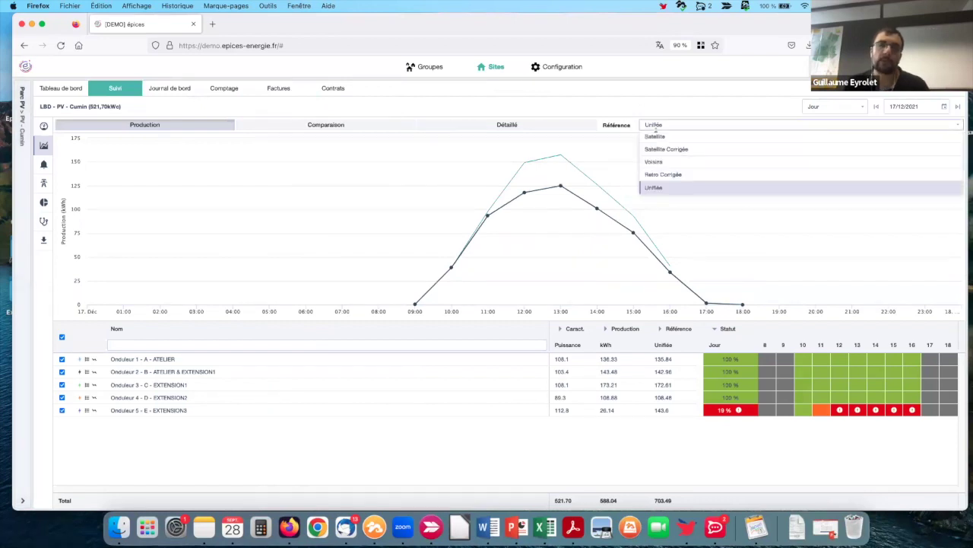
left_click(582, 270)
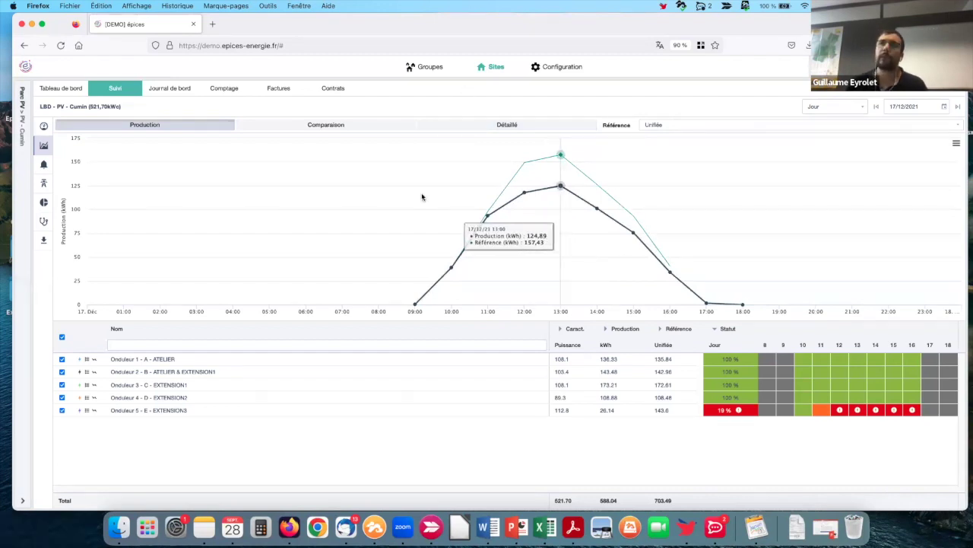
View the Parc PV group dashboard and return to the PV - Cumin site dashboard
left_click(63, 91)
left_click(430, 66)
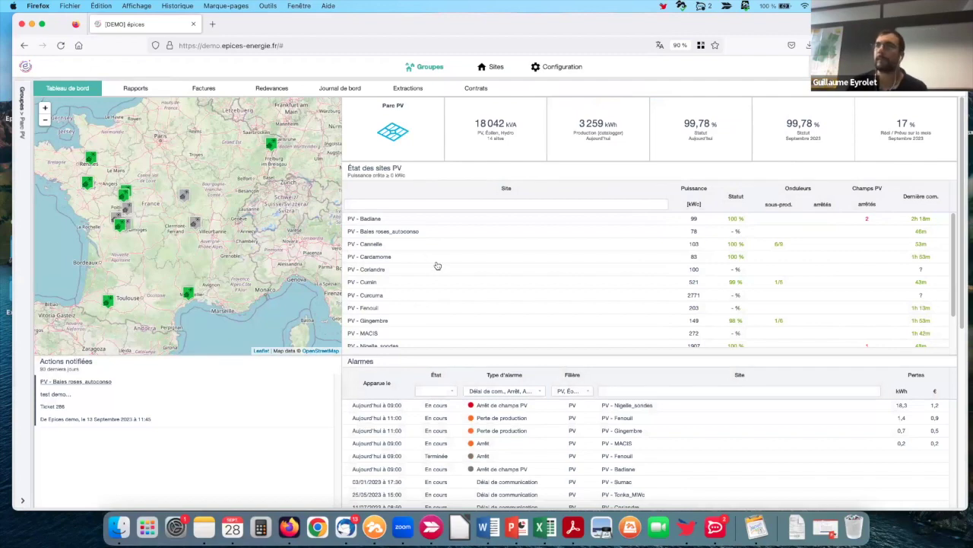
left_click(496, 68)
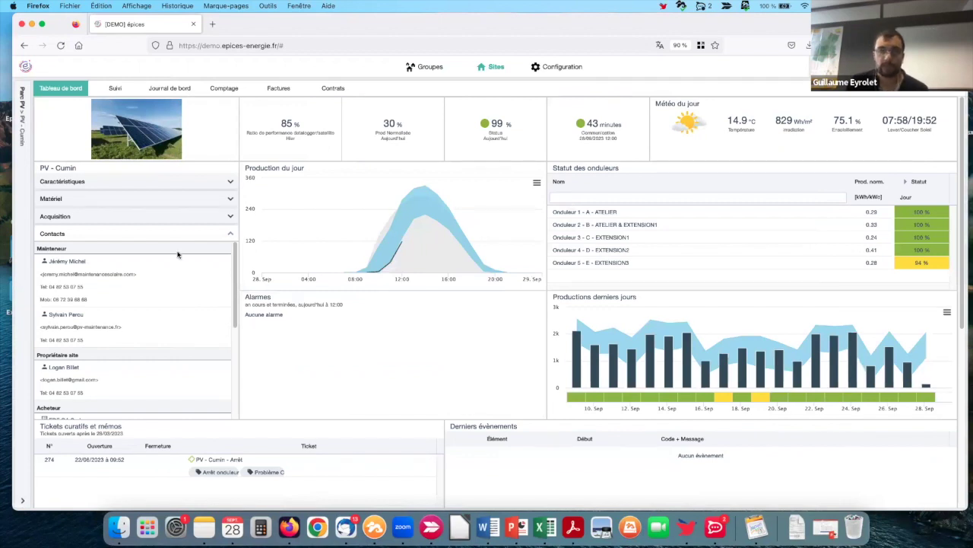
Display the PV - Cumin site's logbook of tickets and the group-level ticket list for Parc PV
left_click(177, 89)
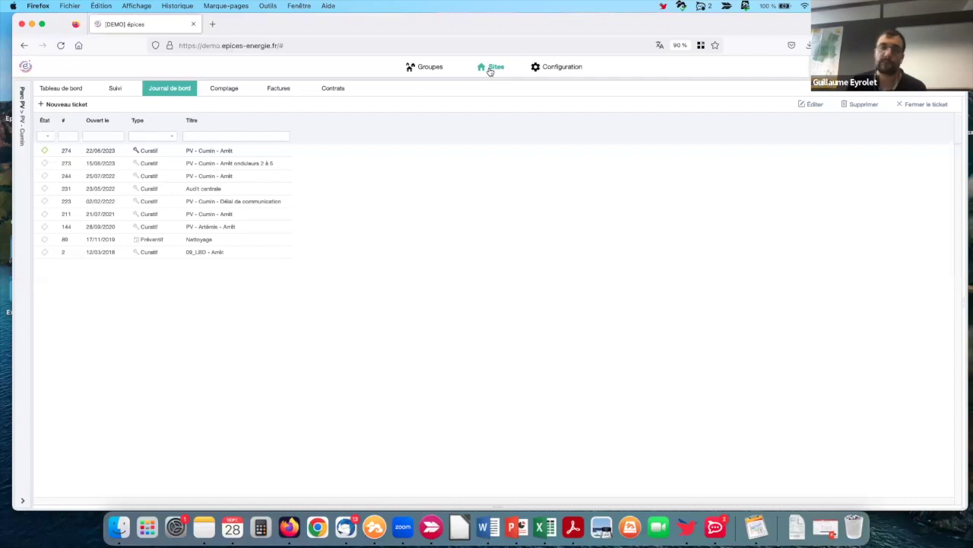
left_click(422, 67)
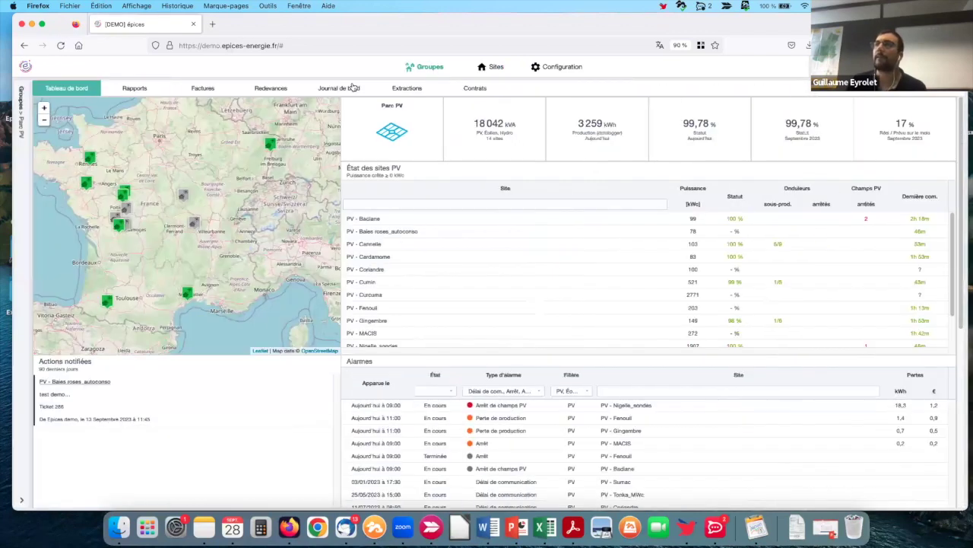
left_click(352, 87)
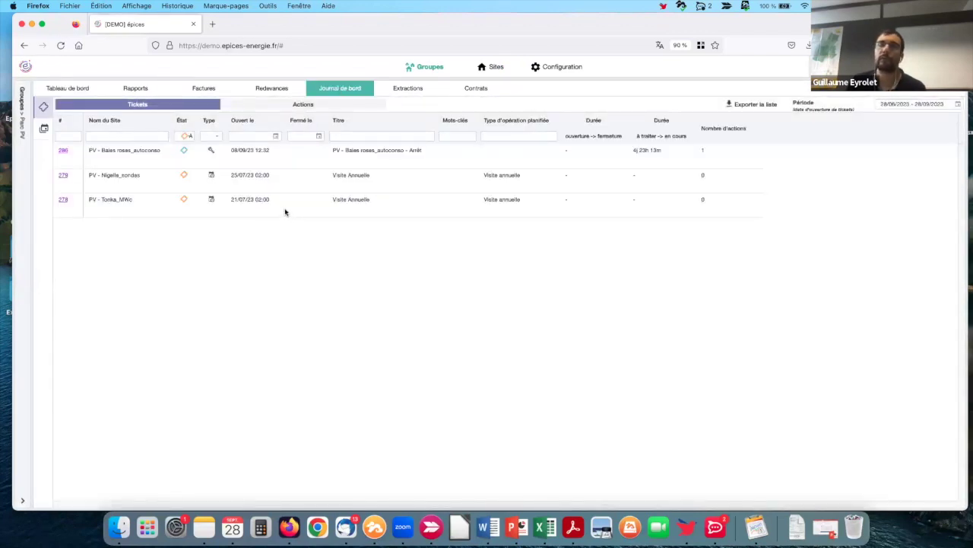
View the PV - Artémis - Arrêt ticket in PV - Cumin's logbook and look through the planned operation types for a new preventive ticket
left_click(492, 67)
left_click(208, 232)
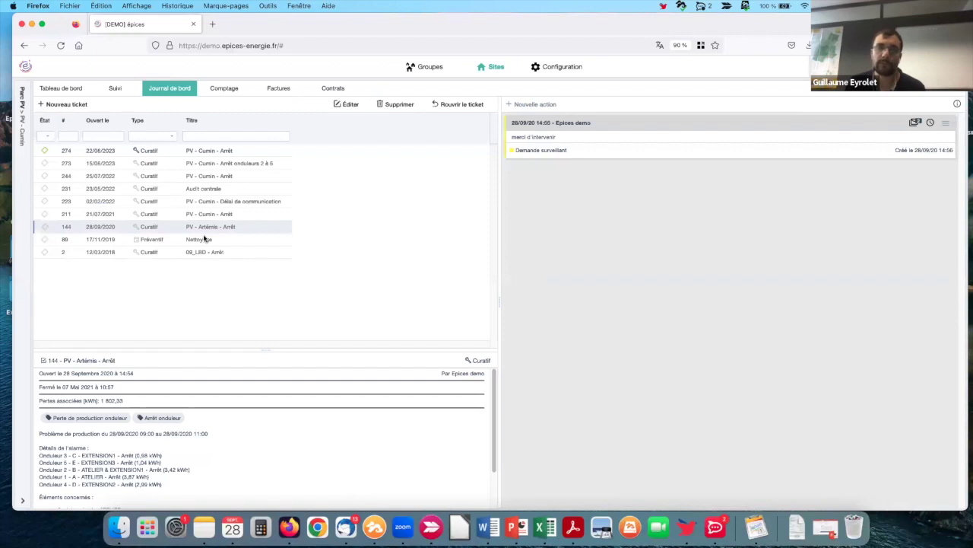
left_click(64, 104)
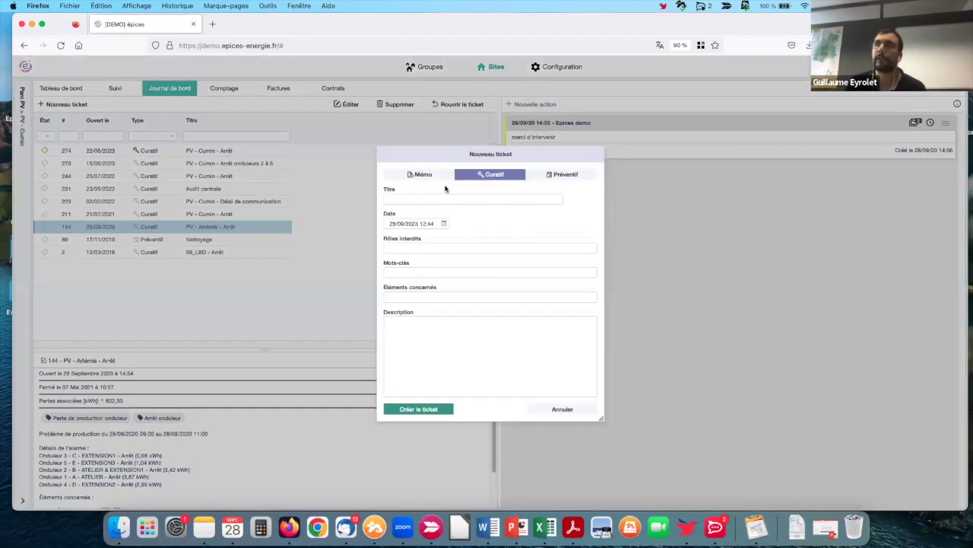
left_click(562, 174)
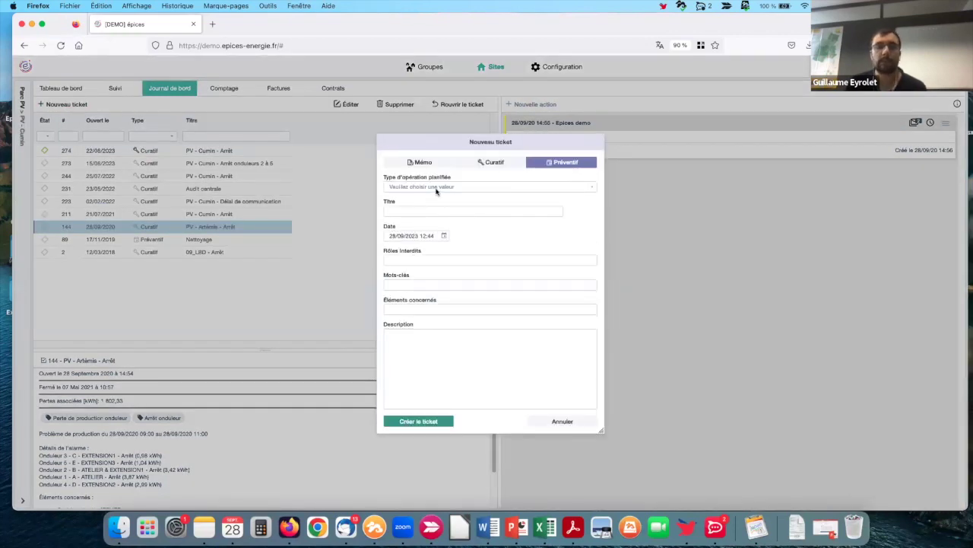
left_click(435, 187)
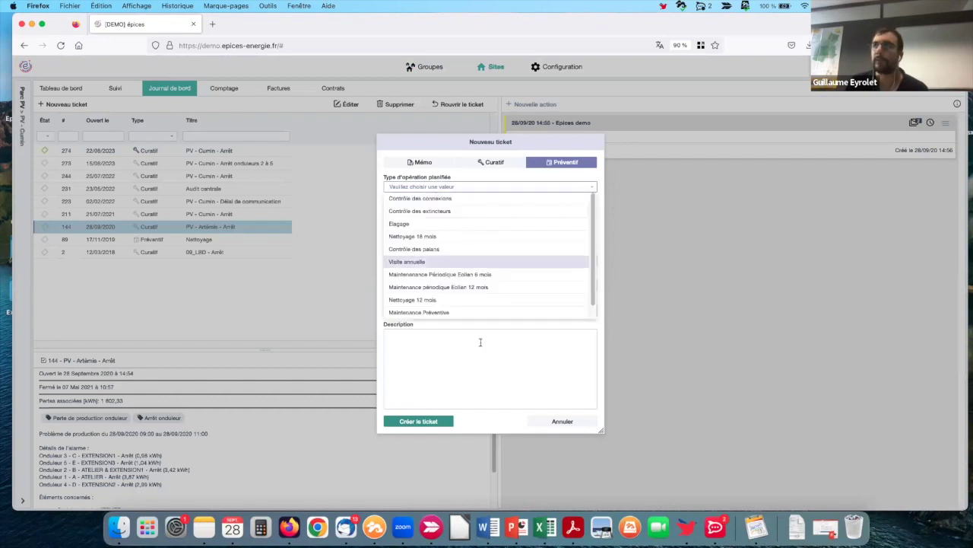
left_click(562, 421)
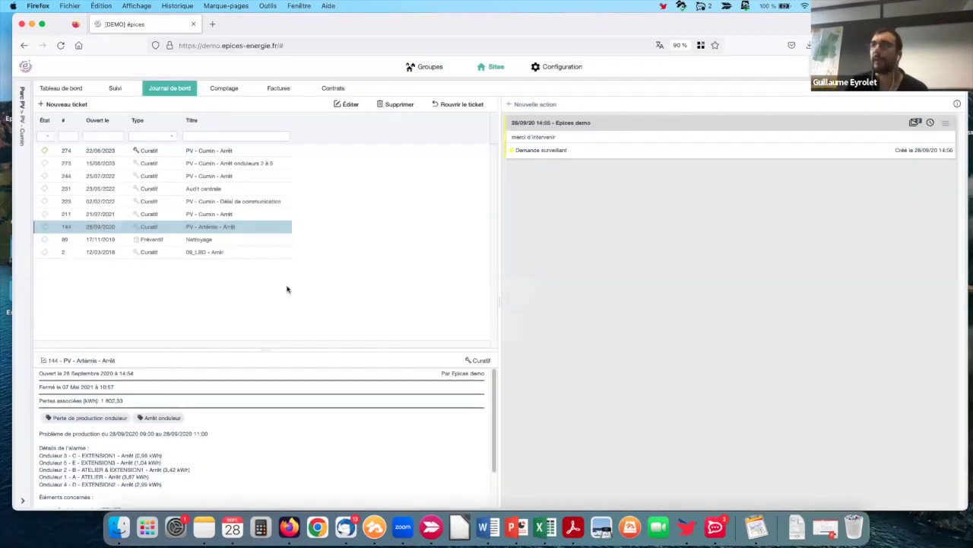
Examine the action history of the PV - Cumin communication delay ticket 223 and stop ticket 211
left_click(213, 203)
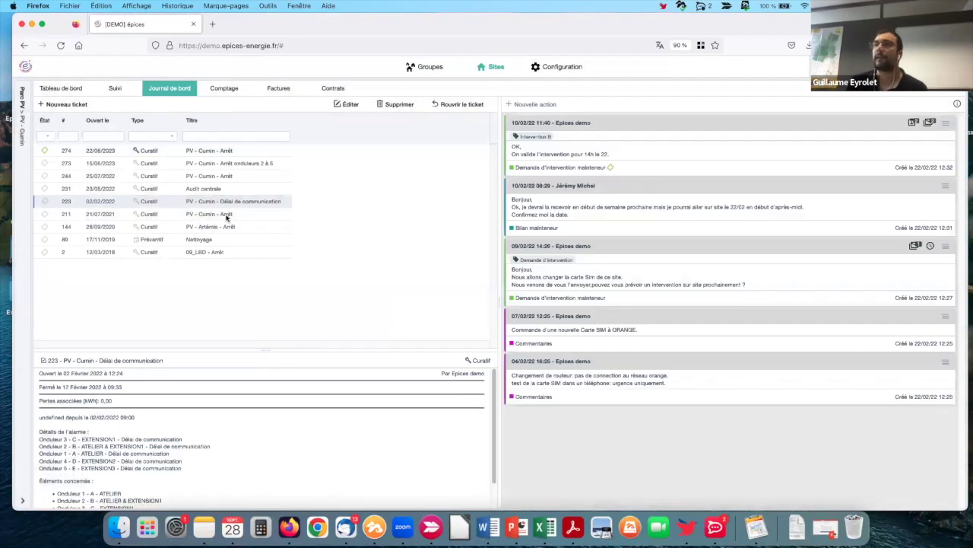
left_click(226, 216)
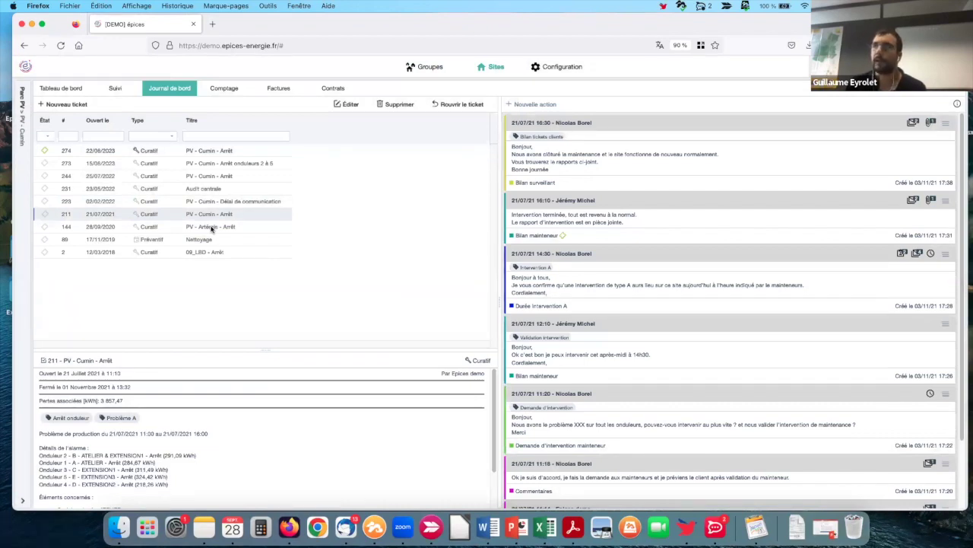
scroll(575, 247, "down", 2)
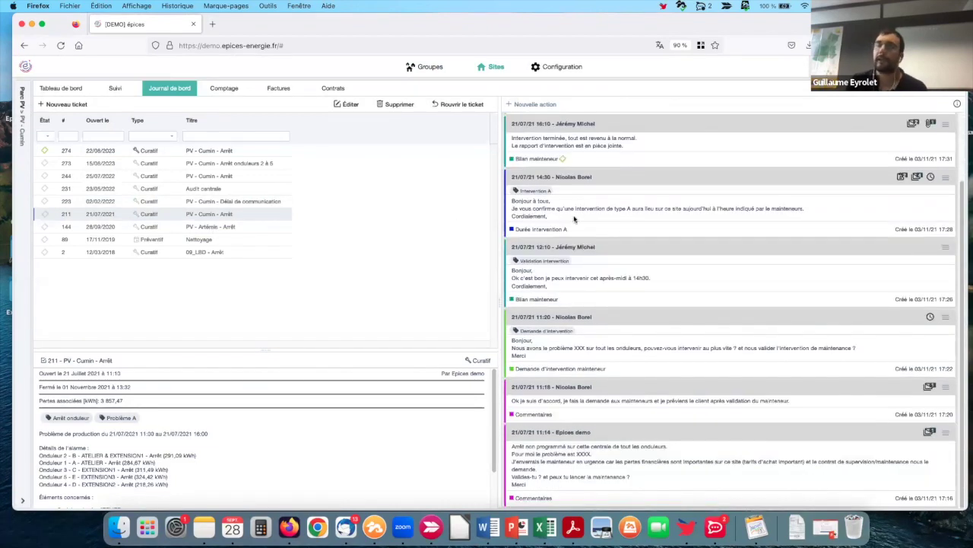
scroll(574, 219, "up", 2)
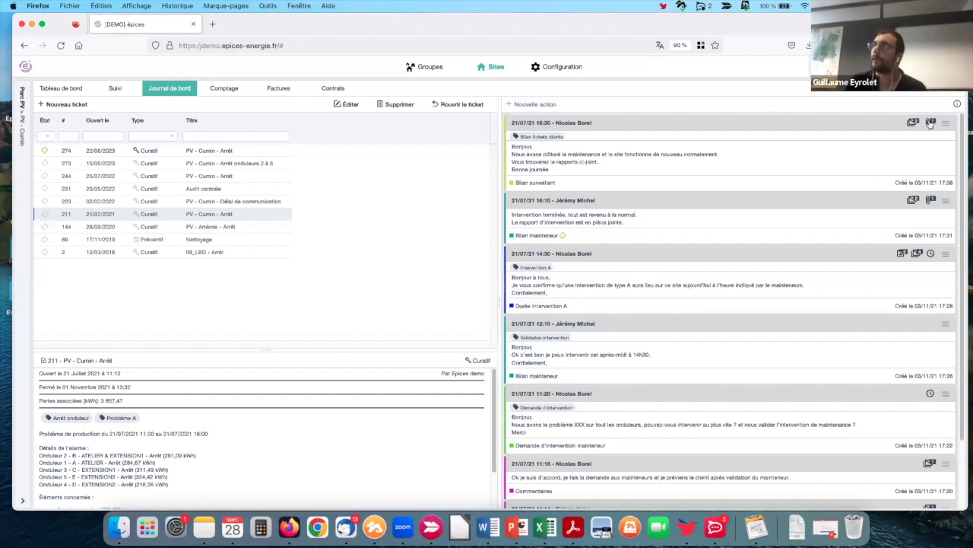
Open the EPICES-BROCHURE-.pdf attachment of ticket 211's 21/07/21 16:30 action and return to the logbook
mouse_move(929, 123)
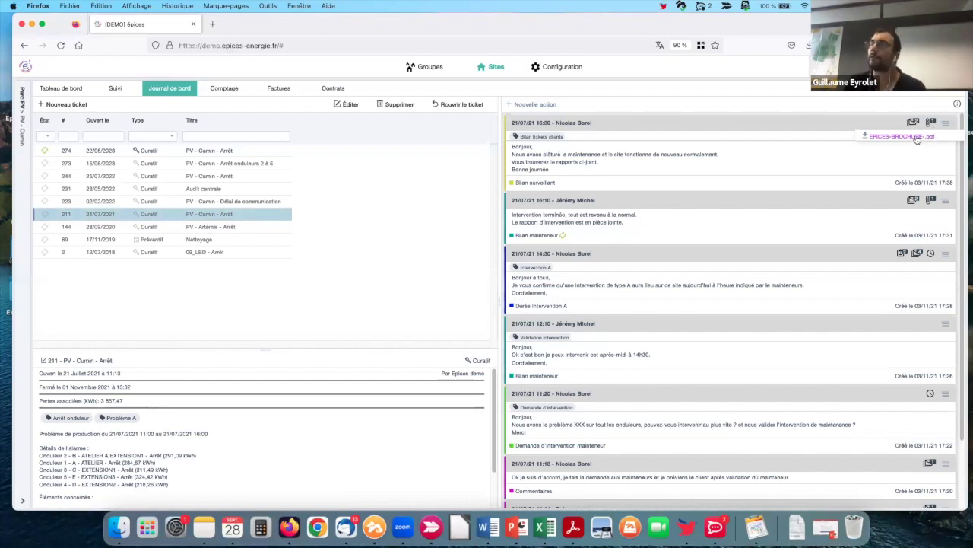
left_click(905, 136)
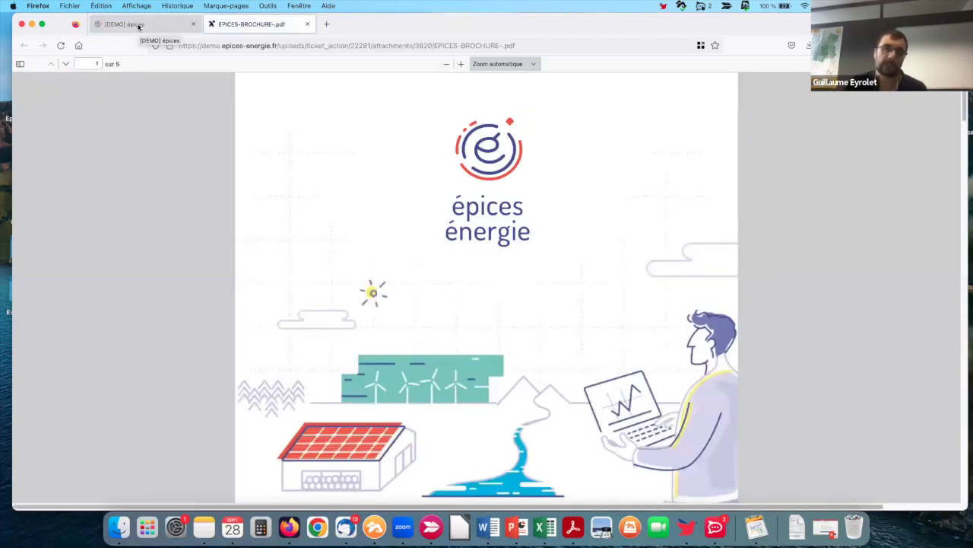
key("ctrl+shift+Tab")
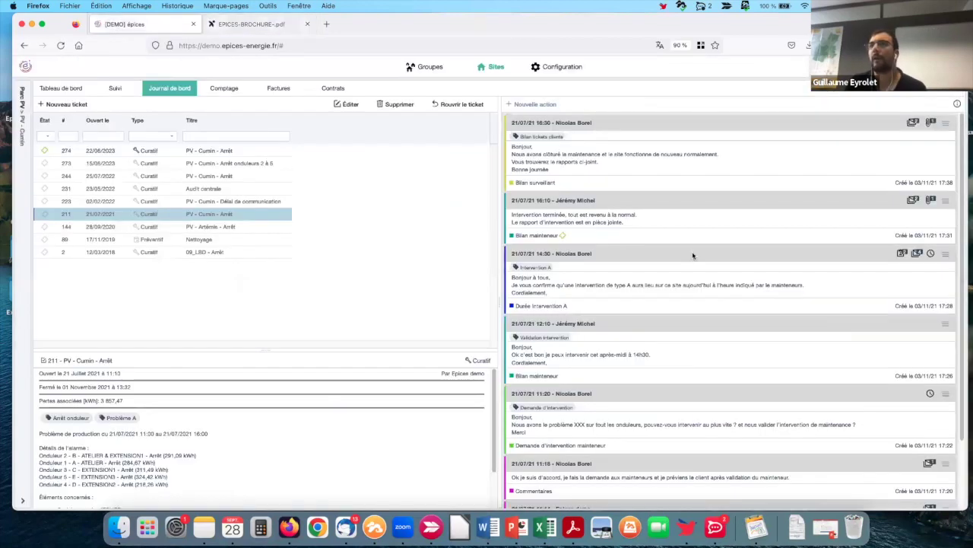
Add a new action to PV - Cumin's ticket 274 with the message "Bonjour", sent to three contacts
left_click(205, 151)
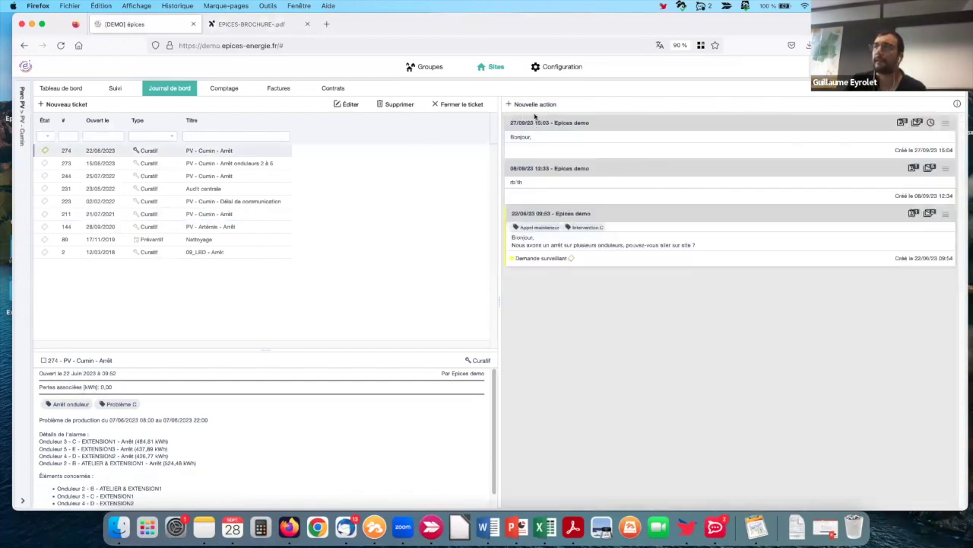
left_click(534, 106)
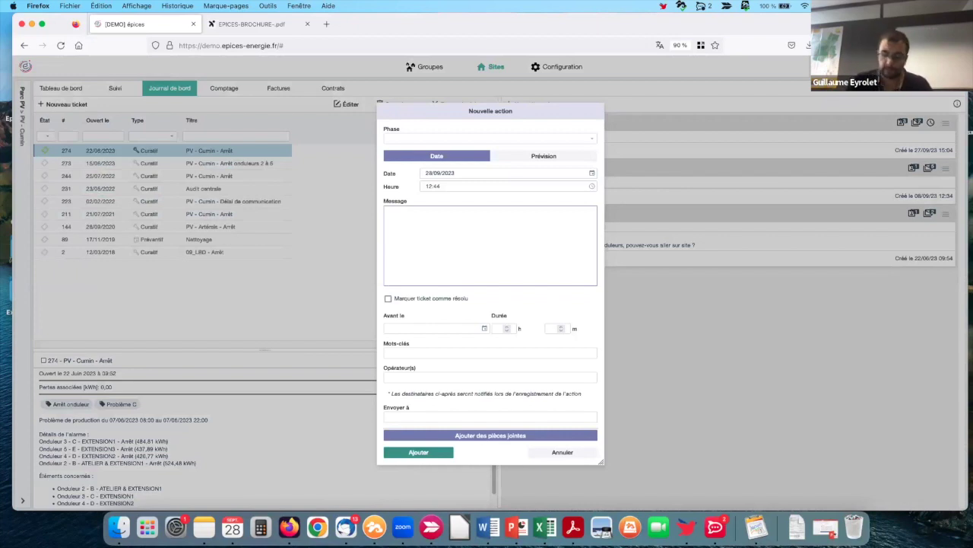
type("njour")
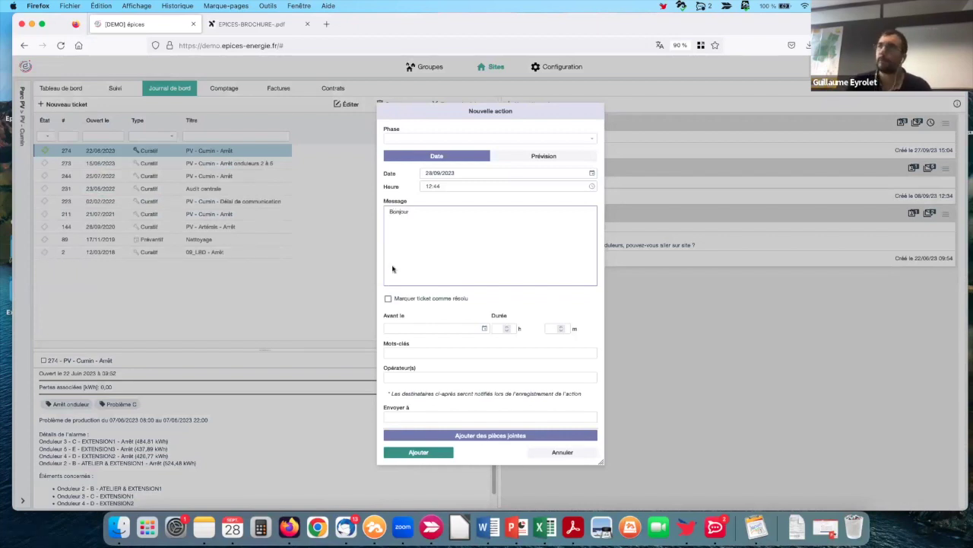
left_click(422, 417)
left_click(477, 257)
left_click(450, 417)
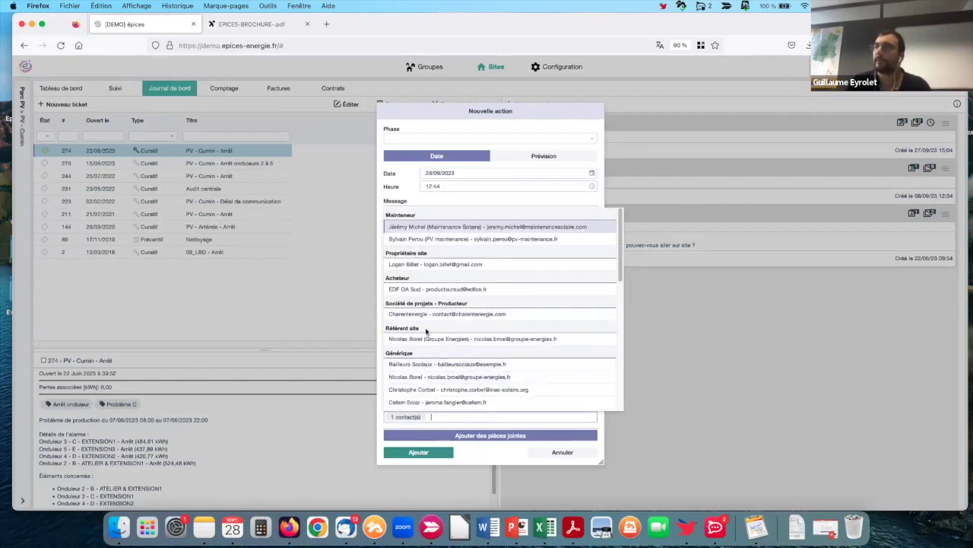
left_click(437, 376)
left_click(441, 389)
left_click(493, 452)
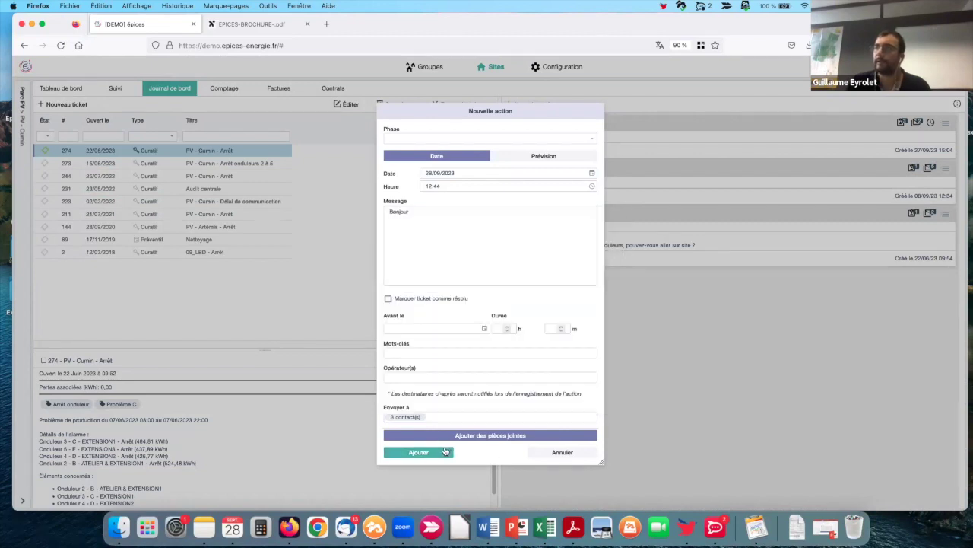
left_click(445, 451)
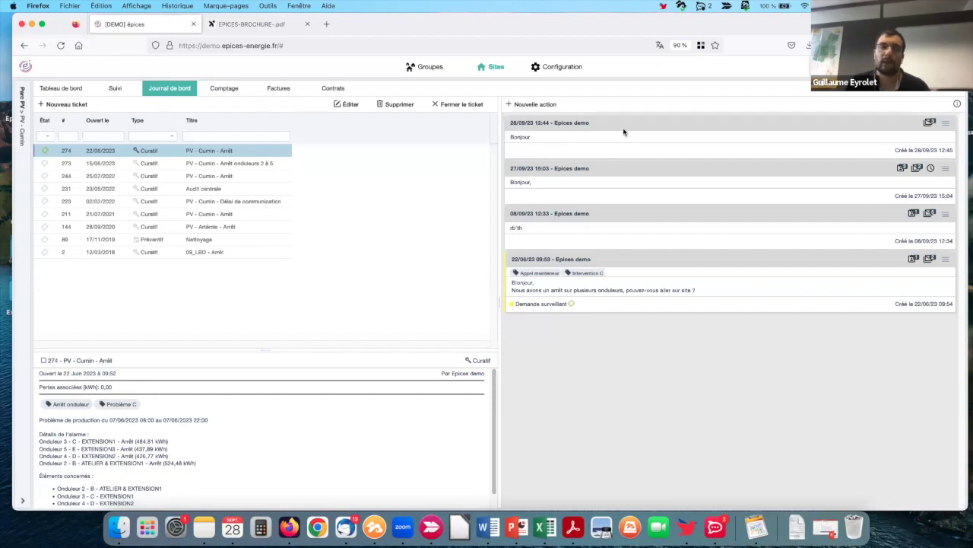
Check the "Bonjour" action on ticket 274 and review the chain of actions in ticket 211
double_click(520, 138)
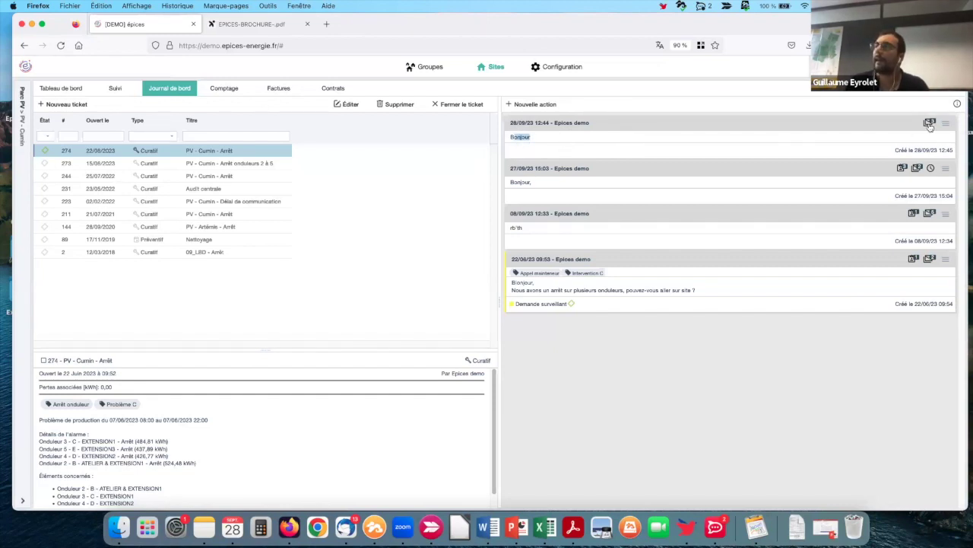
left_click(726, 249)
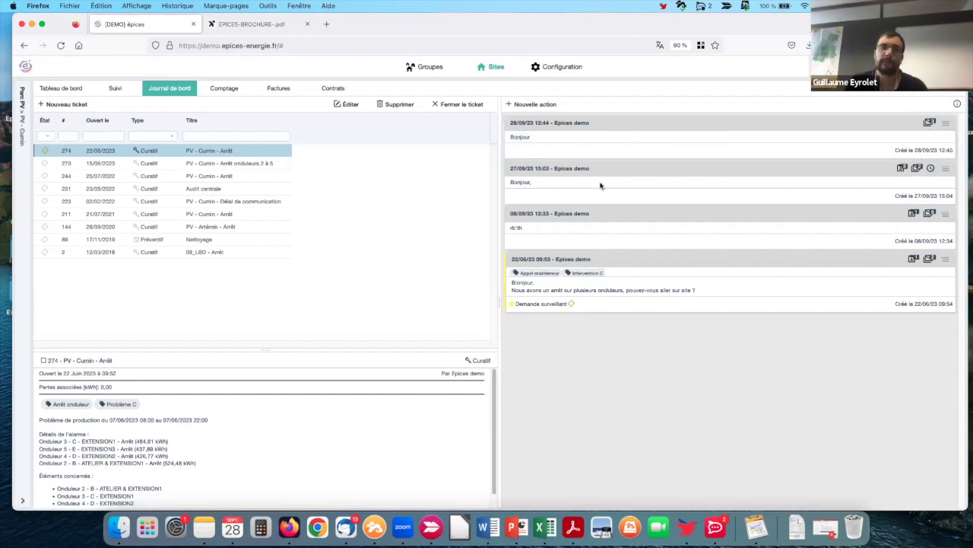
left_click(218, 216)
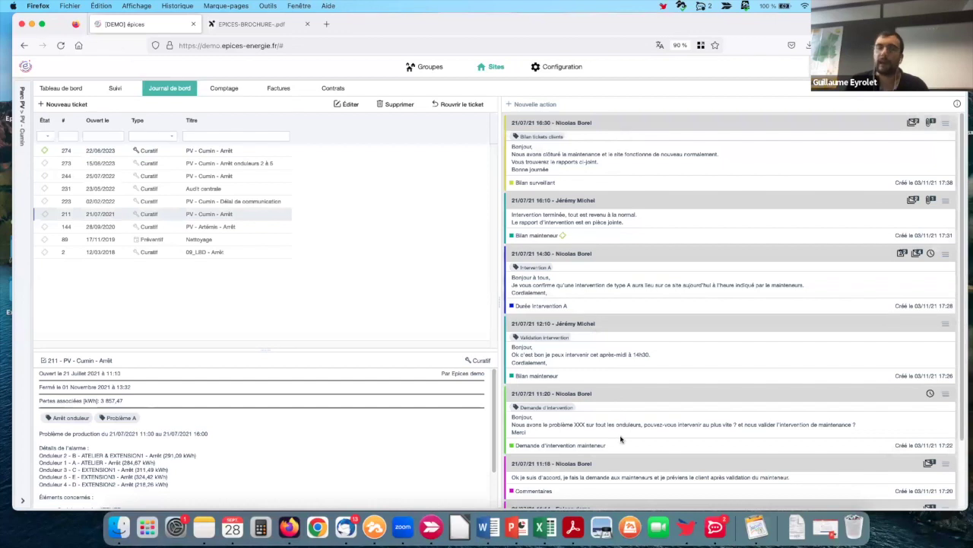
scroll(618, 436, "down", 3)
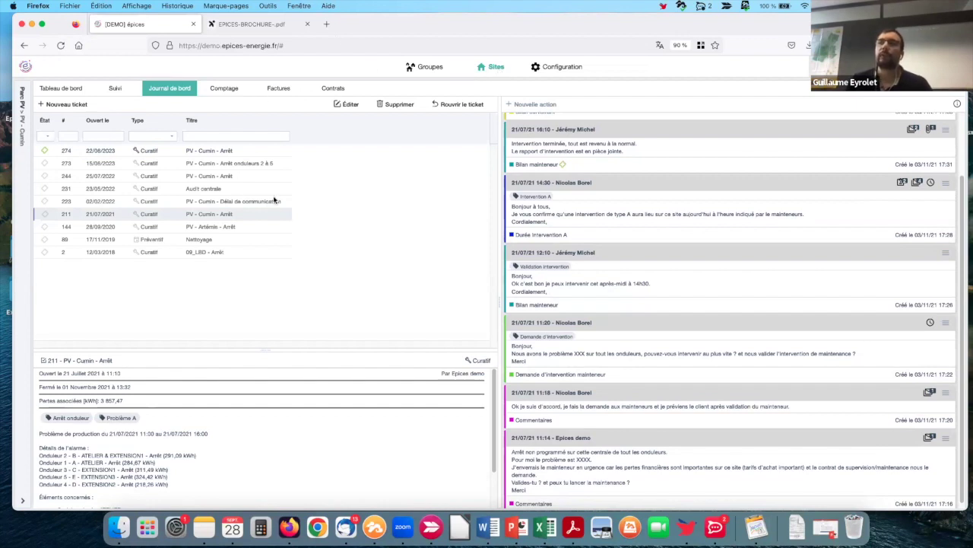
View PV - Cumin's meter readings and production monitoring, and return to the Parc PV group dashboard
left_click(225, 89)
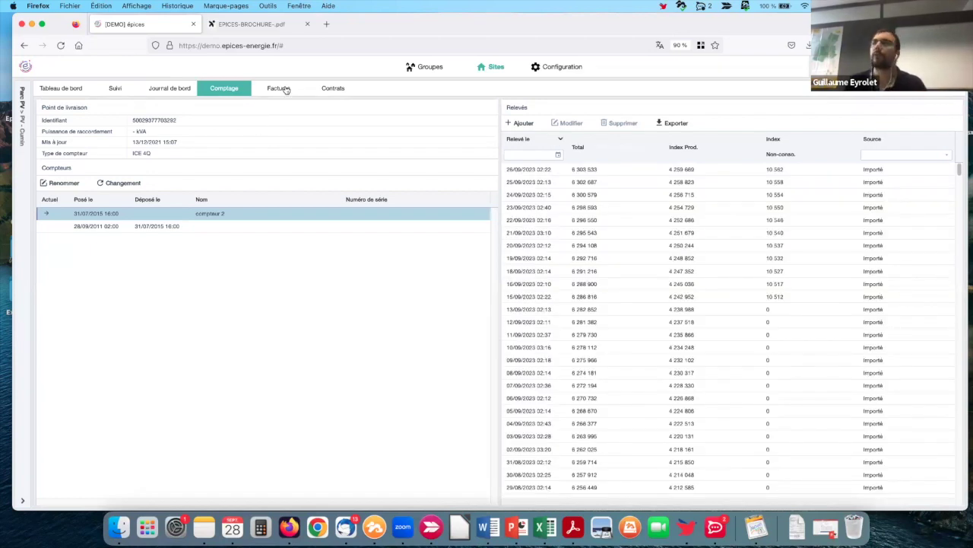
left_click(119, 89)
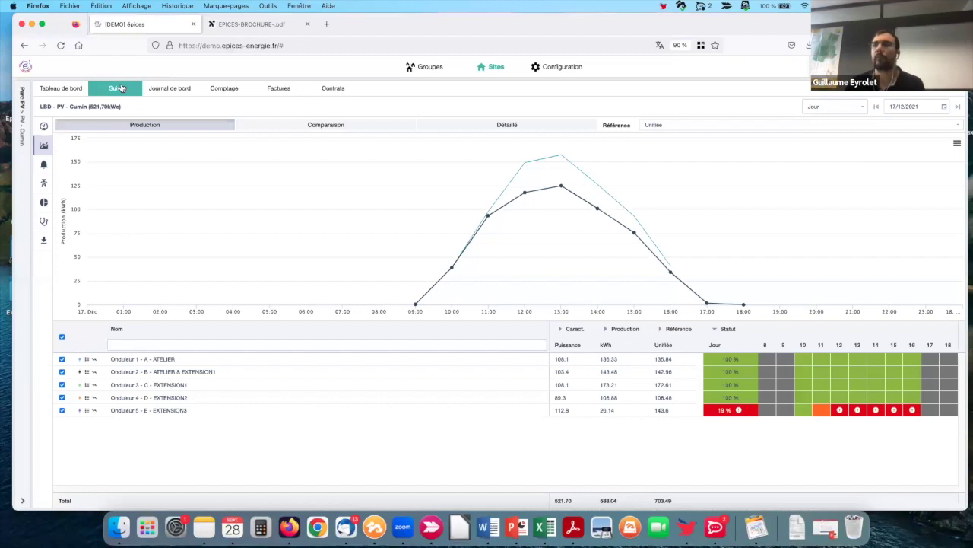
left_click(409, 69)
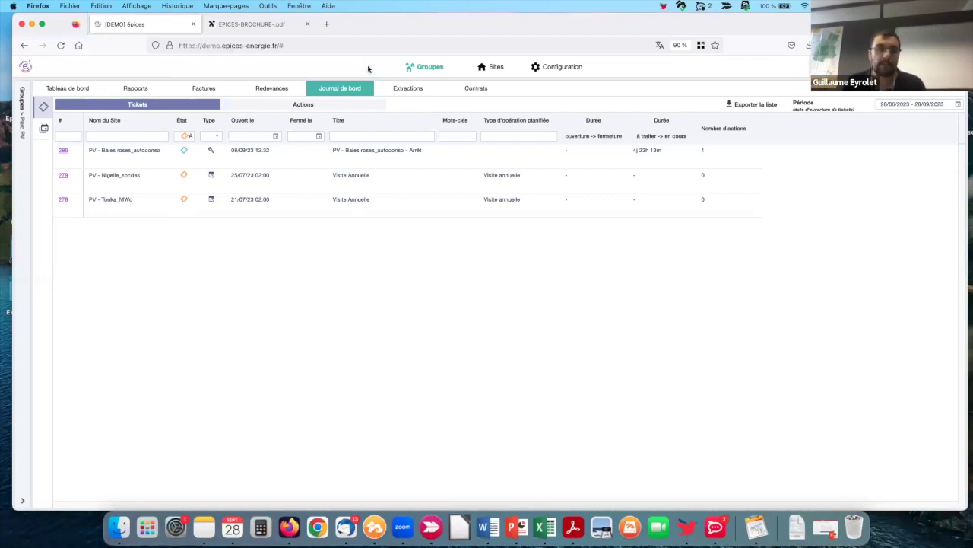
left_click(54, 88)
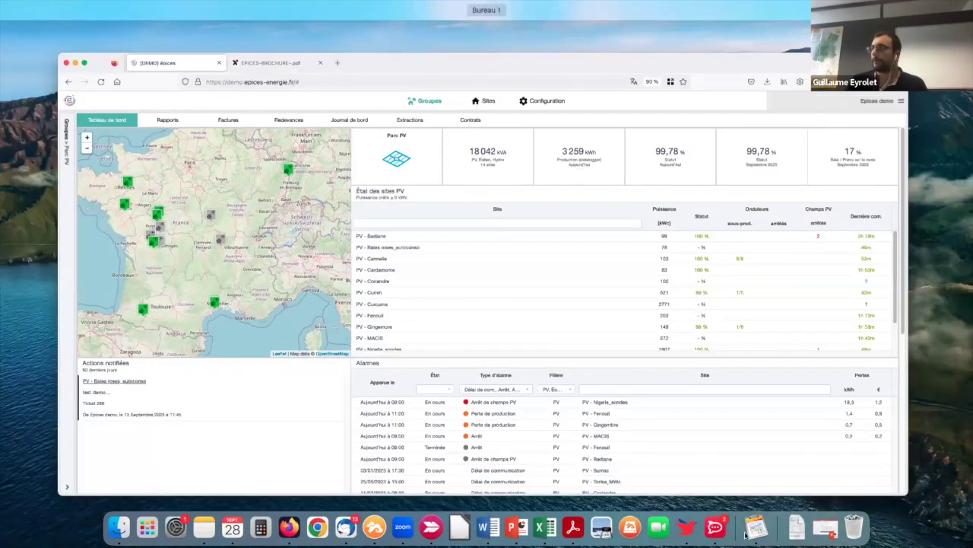
Switch to the webinar slideshow and reveal the first line of the "Les modalités du partenariat" slide
key("ctrl+super+f")
left_click(787, 530)
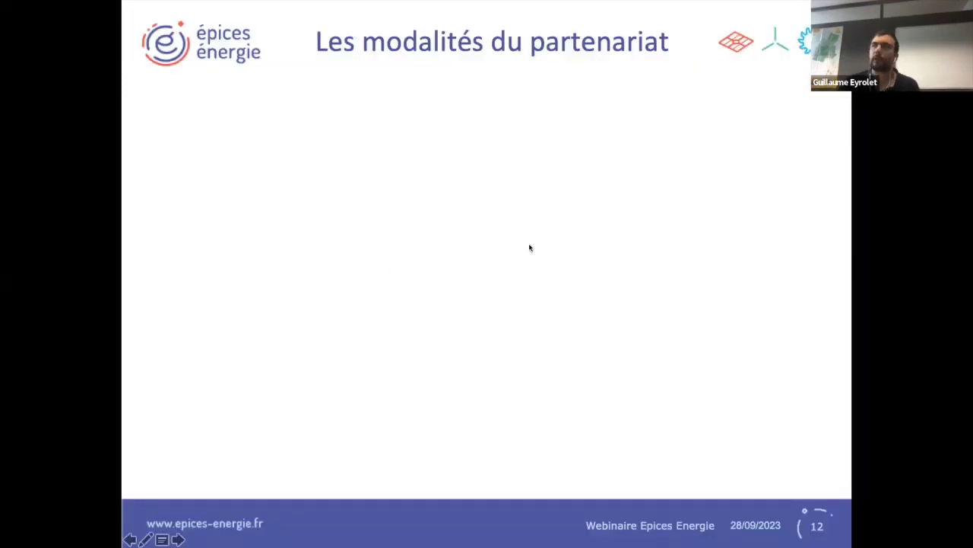
left_click(530, 247)
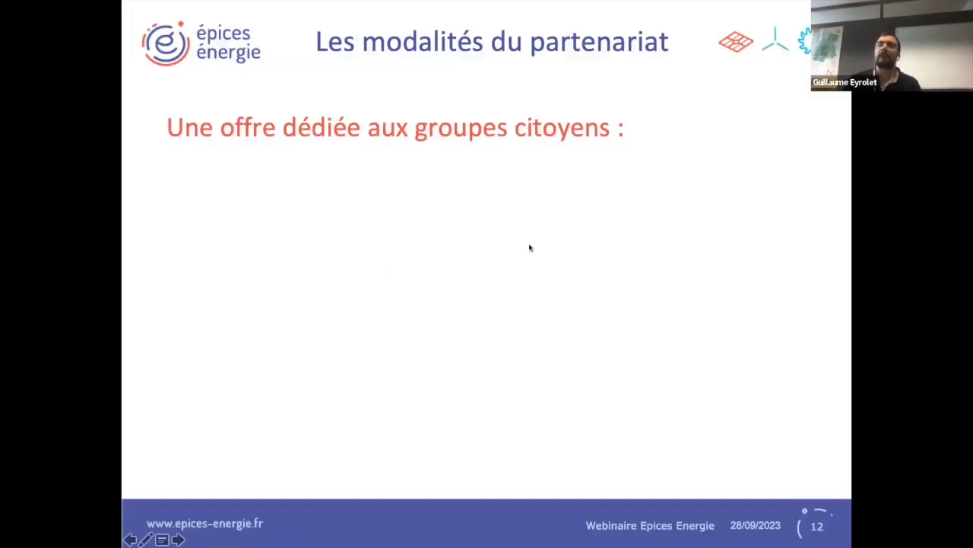